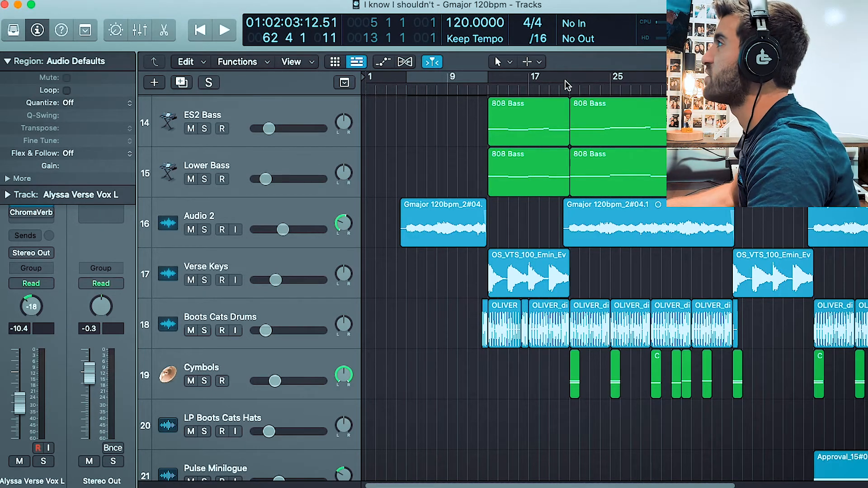
Set the cycle range to bars 21–37 and move the Audio 2 region in that range onto a duplicate of the track.
drag(566, 77, 740, 77)
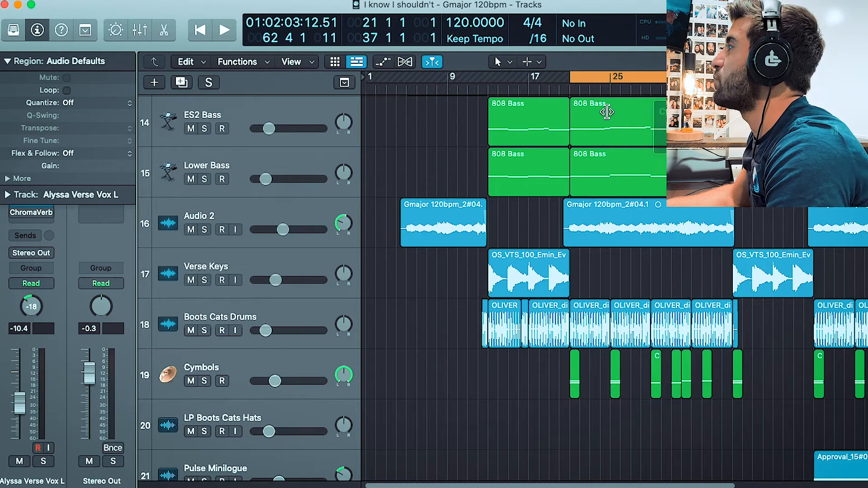
click(233, 218)
key(super+d)
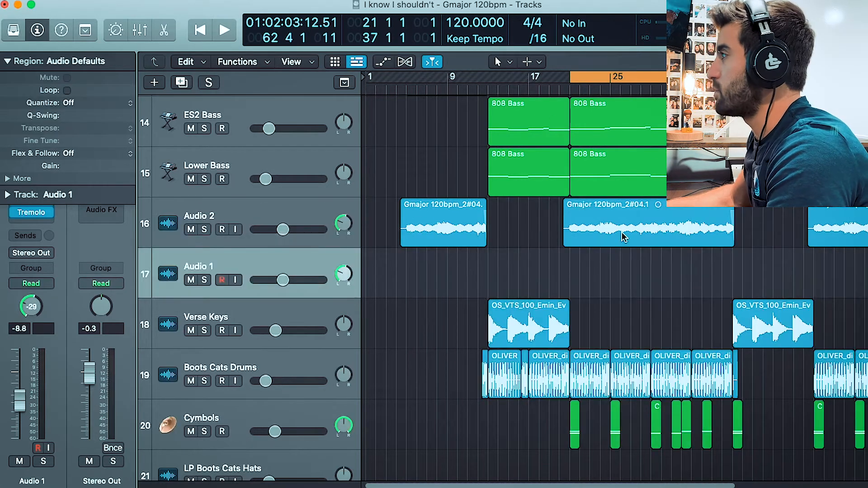
drag(623, 236, 620, 273)
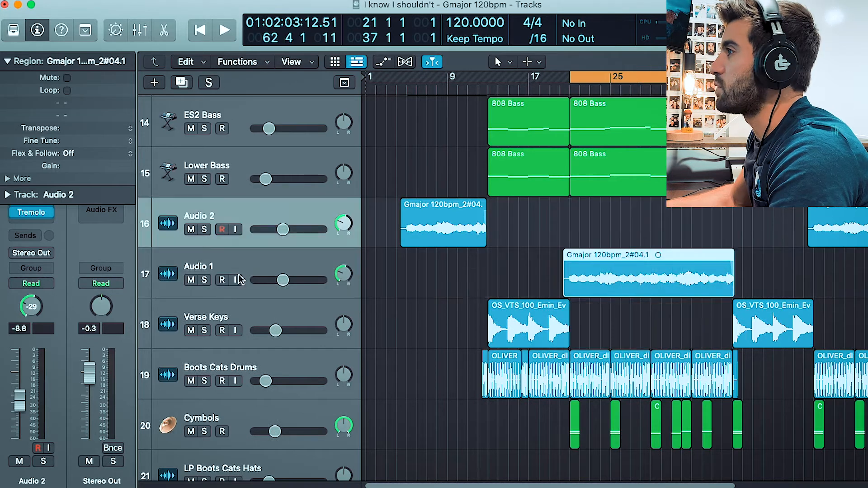
Centre the Audio 1 track's pan with its Tremolo bypassed, and solo the track.
click(327, 269)
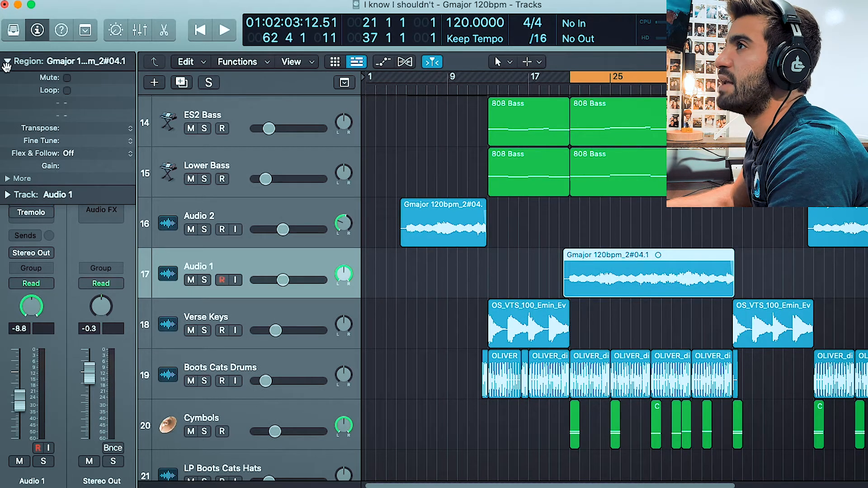
click(7, 64)
key(s)
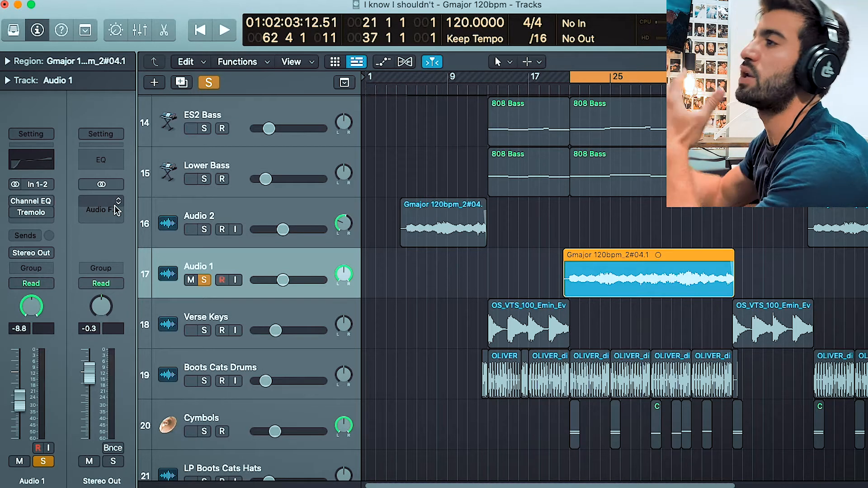
Insert a stereo Compressor after the Tremolo on the Audio 1 track and close its plug-in window.
click(27, 222)
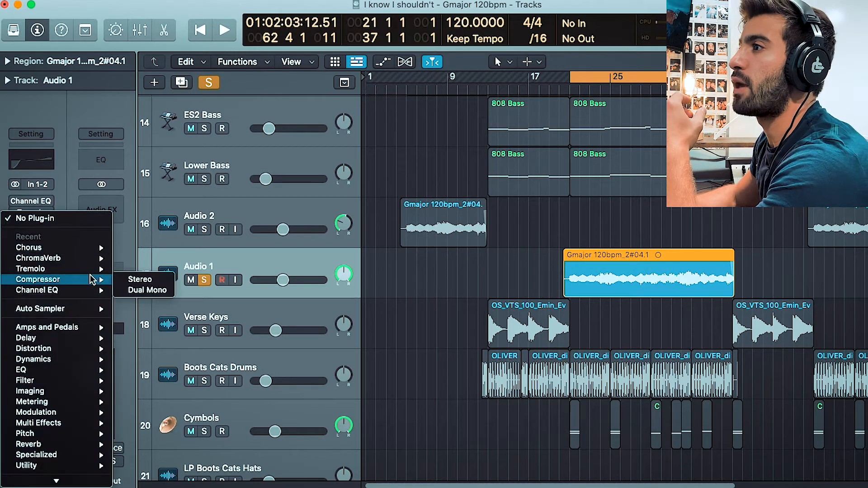
mouse_move(54, 359)
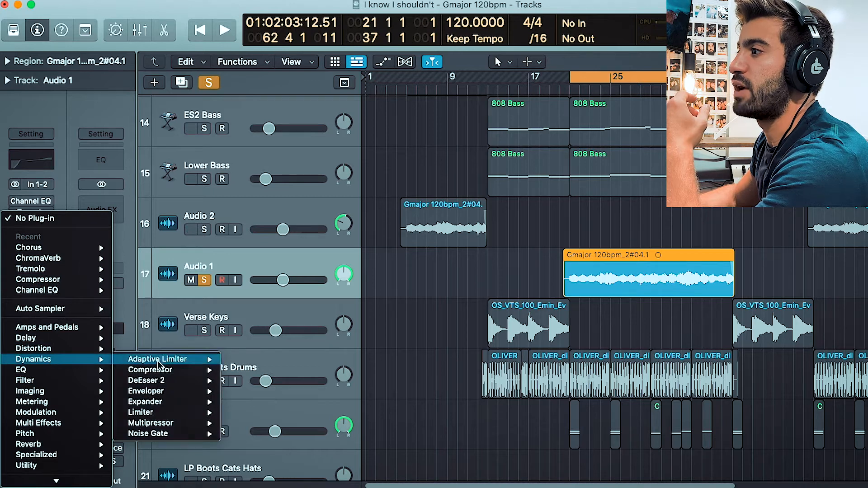
mouse_move(162, 373)
click(248, 370)
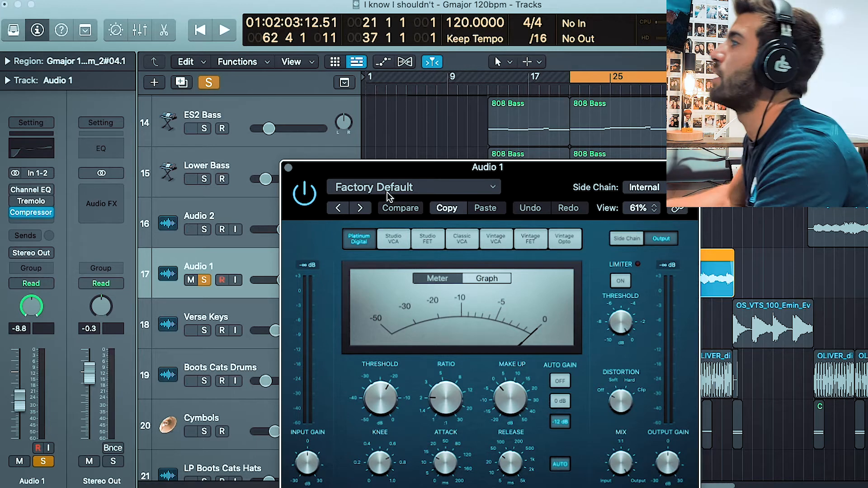
drag(344, 159, 190, 123)
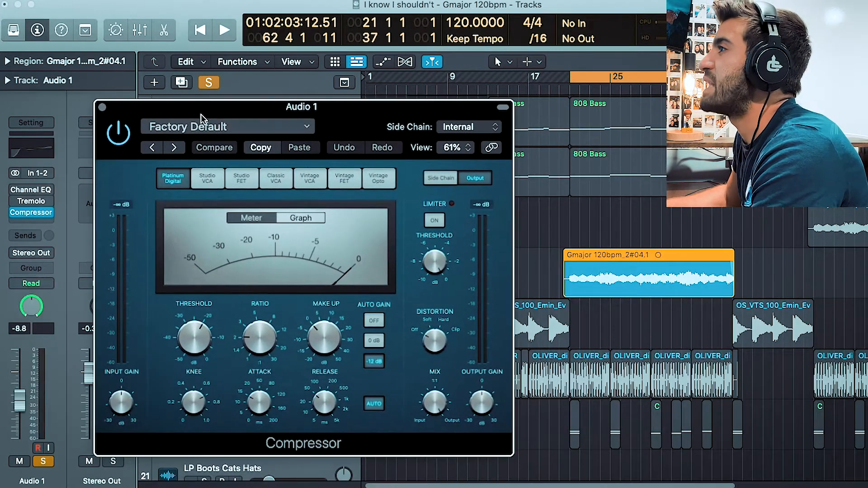
click(103, 108)
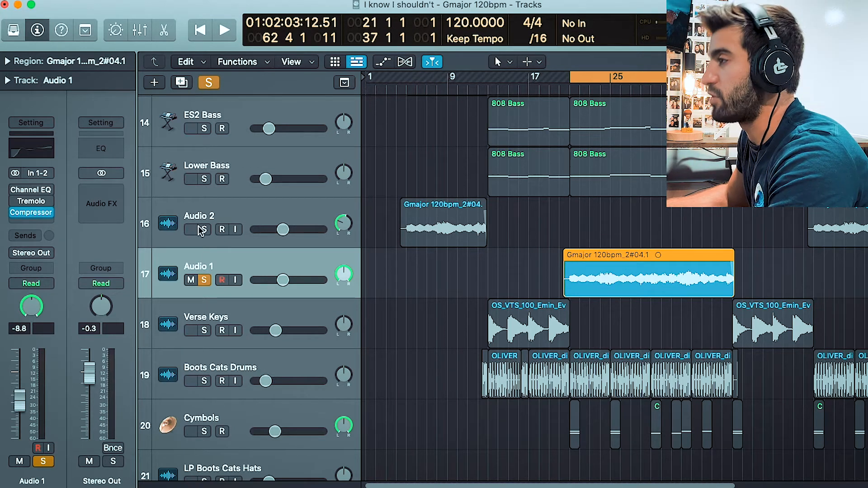
Create one software instrument track with Drum Kit Designer and load the Blue Ridge Kit sound.
click(155, 83)
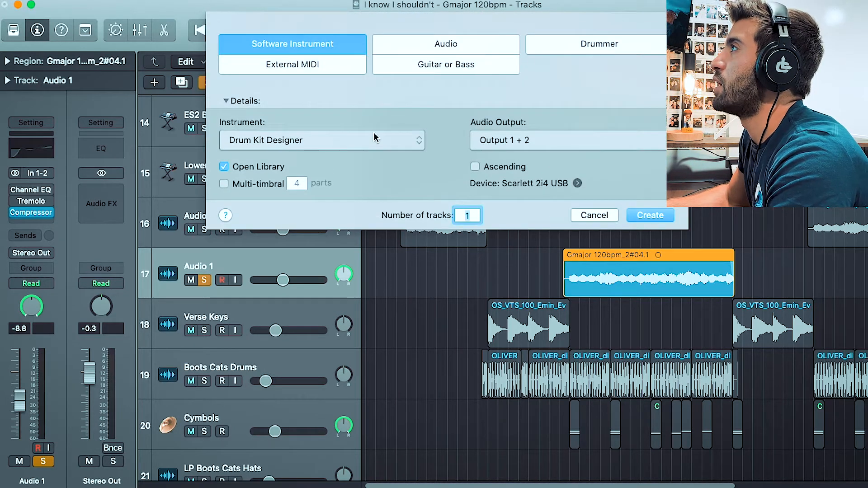
click(650, 215)
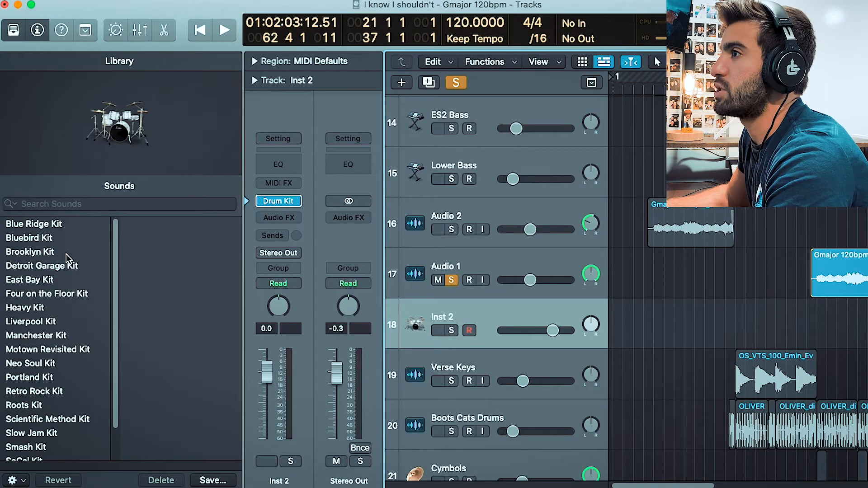
click(66, 237)
click(63, 224)
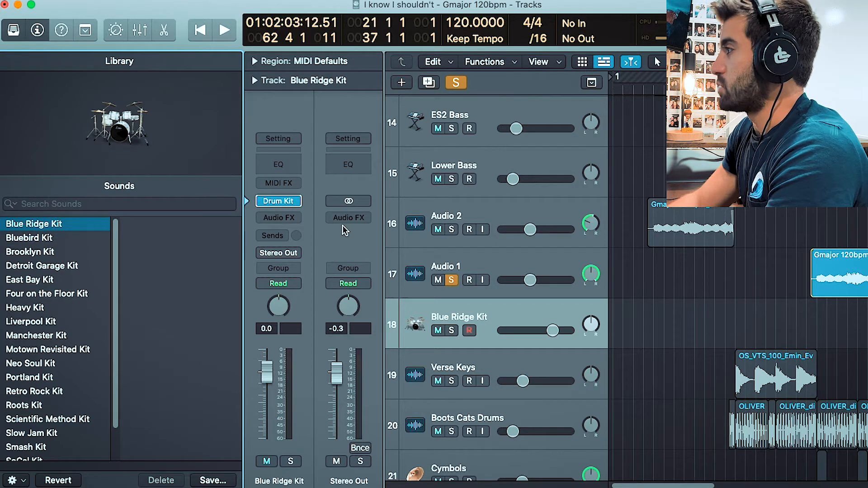
Solo the Blue Ridge Kit track alongside Audio 1 and hide the sound library.
scroll(810, 300, right, 4)
scroll(810, 299, right, 1)
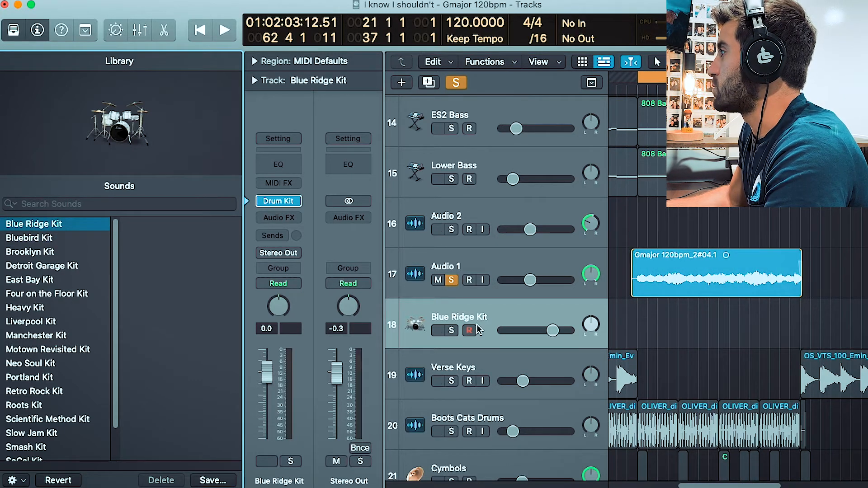
click(454, 330)
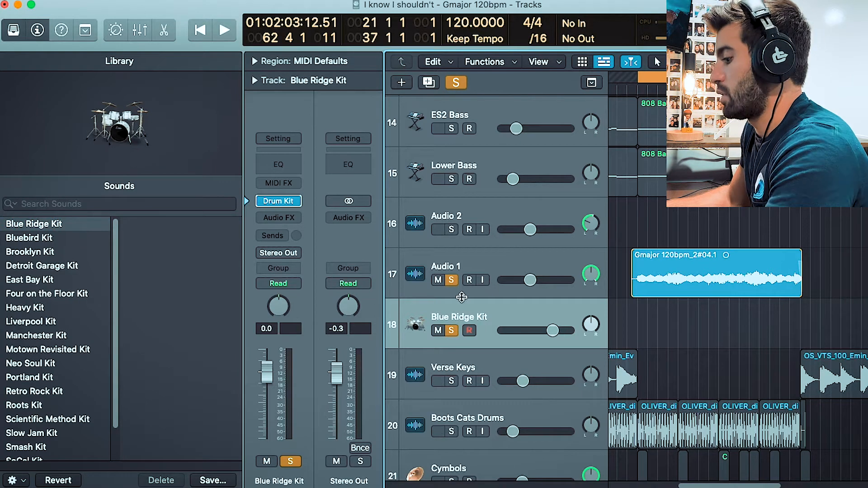
click(20, 33)
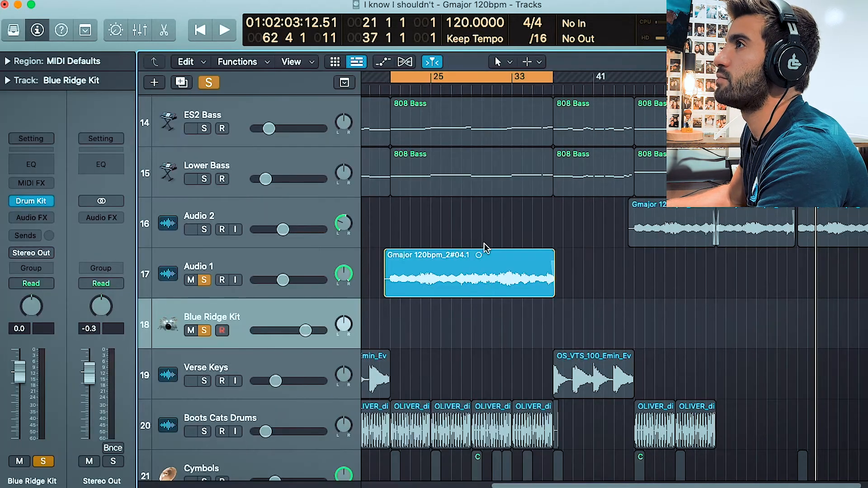
Create an empty one-bar MIDI region at bar 21 on the Blue Ridge Kit track and add four C1 kick notes, one per beat.
right_click(394, 323)
click(415, 330)
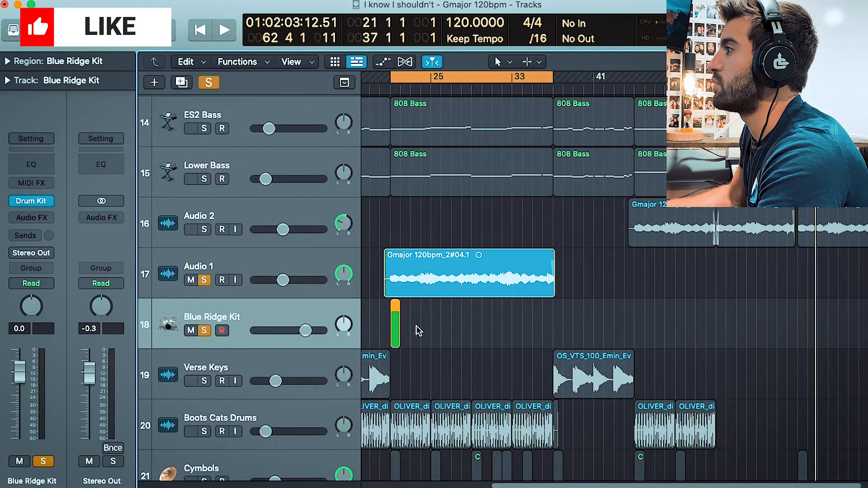
double_click(396, 333)
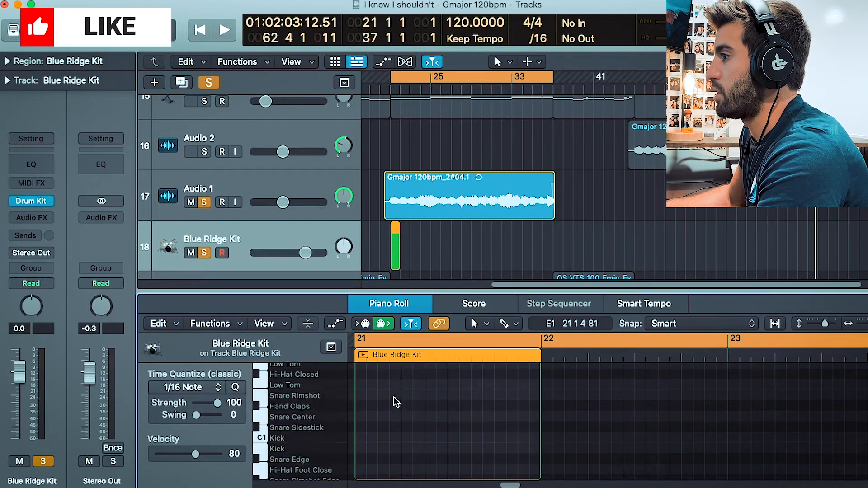
scroll(359, 388, up, 4)
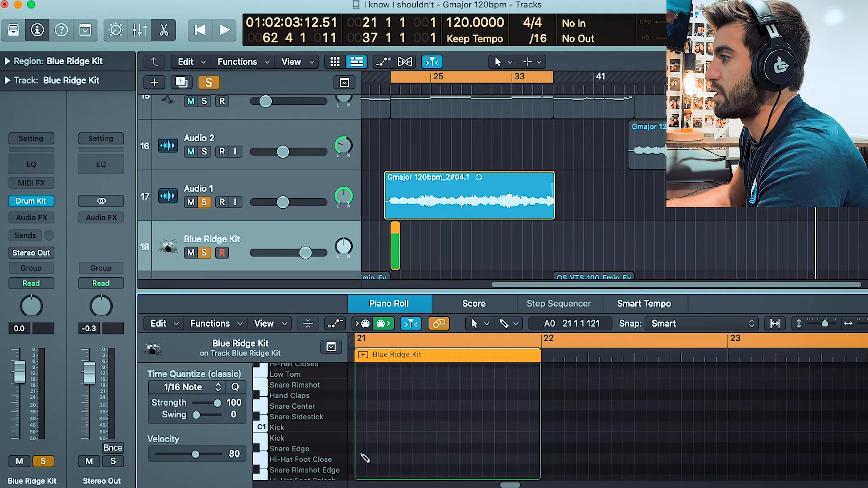
click(360, 427)
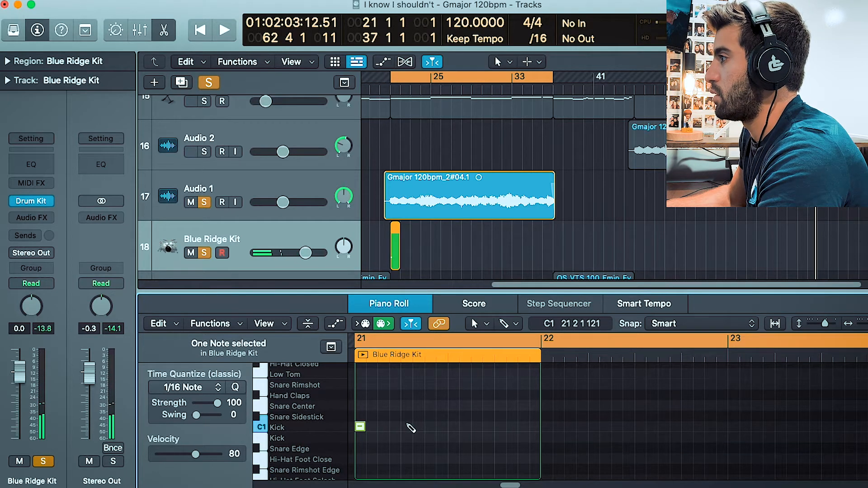
click(406, 427)
click(452, 427)
click(500, 426)
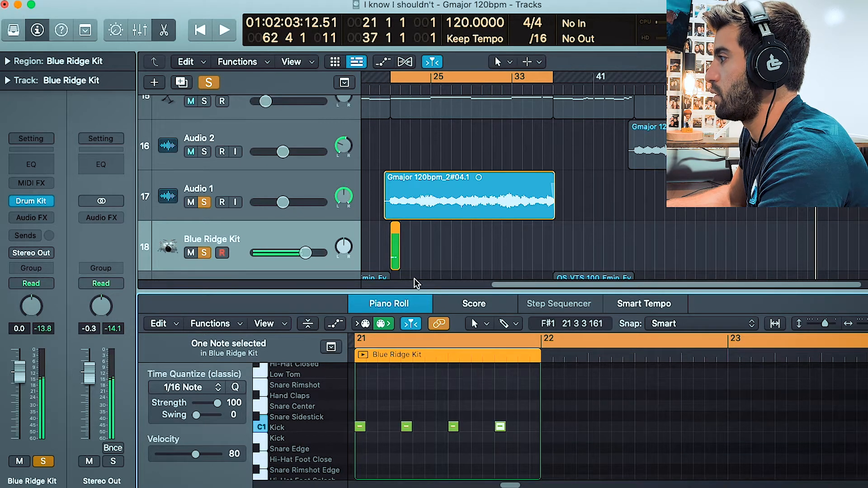
Repeat the one-bar kick region back to back from bar 21 up to bar 33.
scroll(390, 247, left, 5)
scroll(390, 248, left, 2)
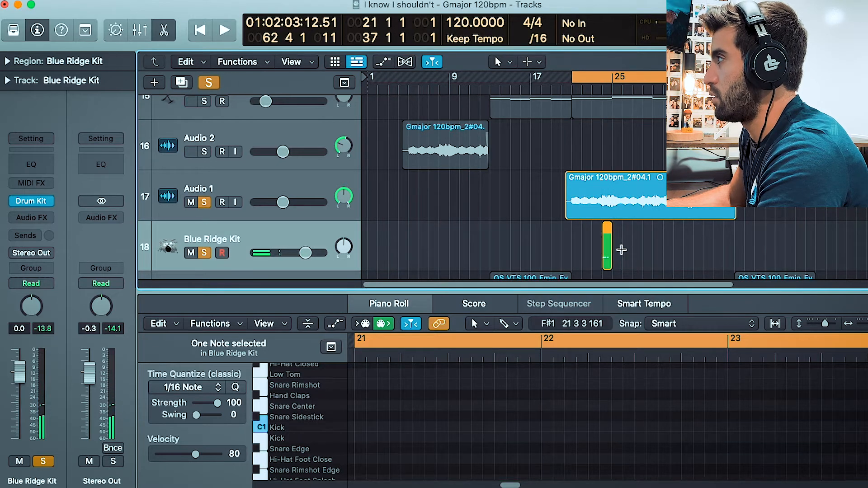
key(super+r)
key(super+r)
key(super+r)
key(super+r)
key(super+r)
key(super+r)
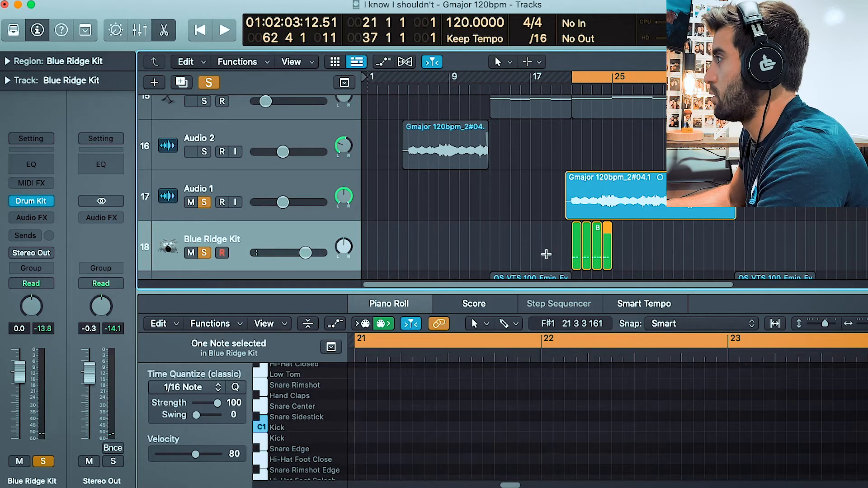
key(super+r)
key(super+r)
key(super+r)
key(super+r)
key(super+r)
Play back the cycle range and extend the kick region repeats to bar 37.
key(space)
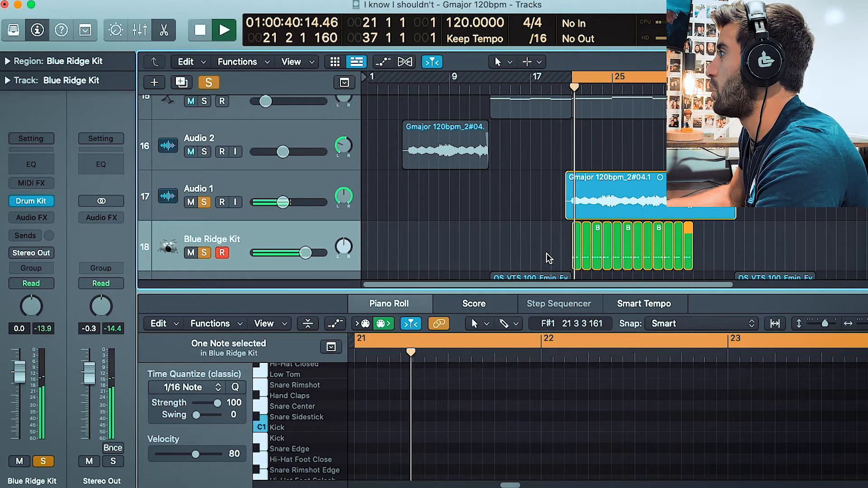
key(super+Right)
key(super+Right)
key(super+Right)
key(super+Right)
key(super+Left)
key(super+Left)
key(super+Left)
key(super+Left)
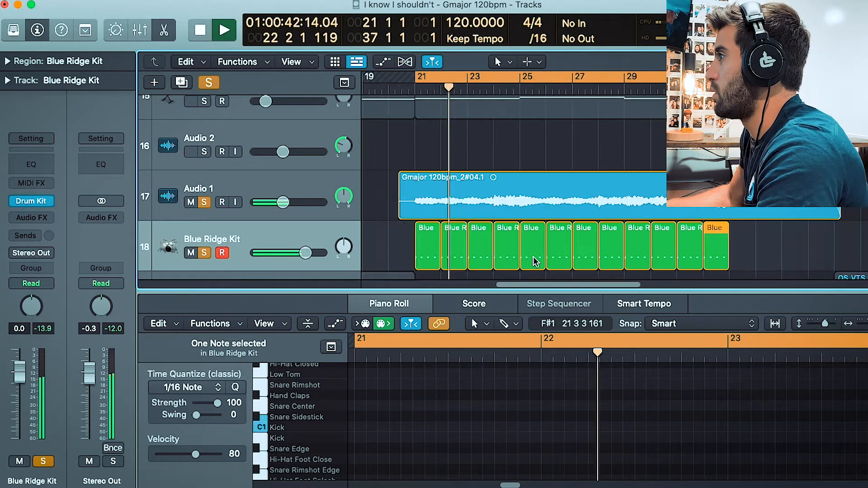
drag(719, 248, 665, 242)
key(super+r)
click(716, 241)
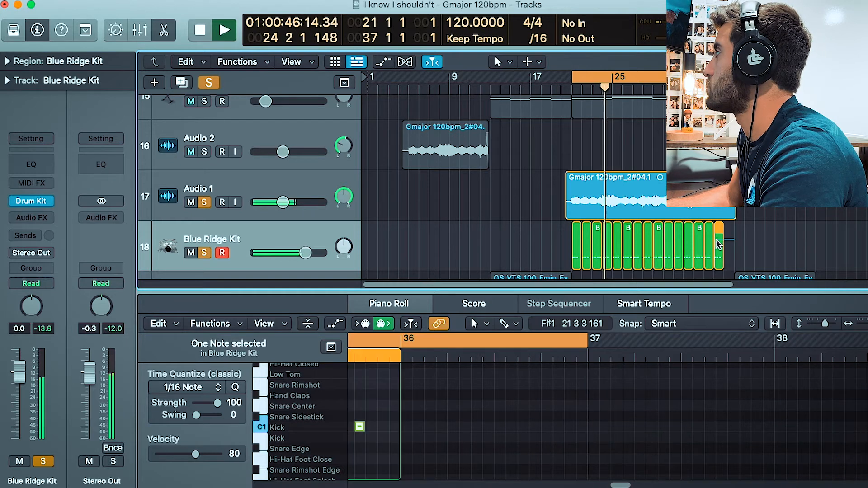
key(super+r)
Stop playback and join all sixteen kick regions on the Blue Ridge Kit track into one region.
key(space)
drag(770, 241, 572, 254)
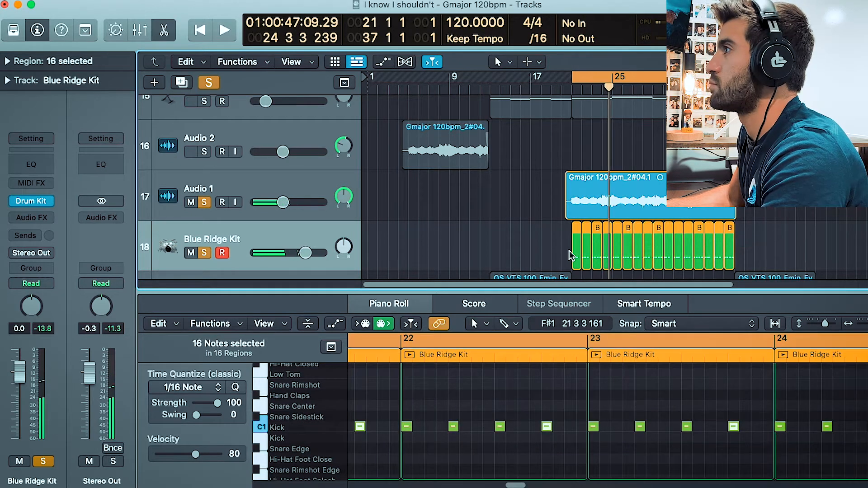
key(super+j)
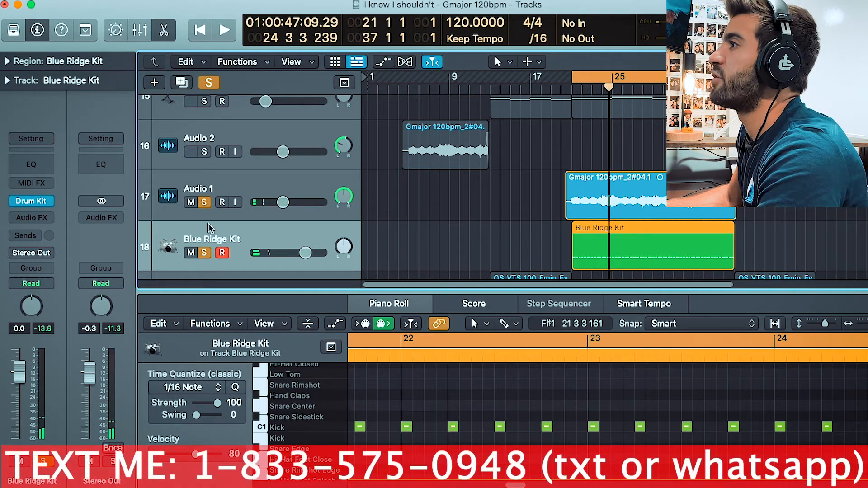
Rename the Blue Ridge Kit track as SIDEEE.
click(198, 187)
double_click(212, 239)
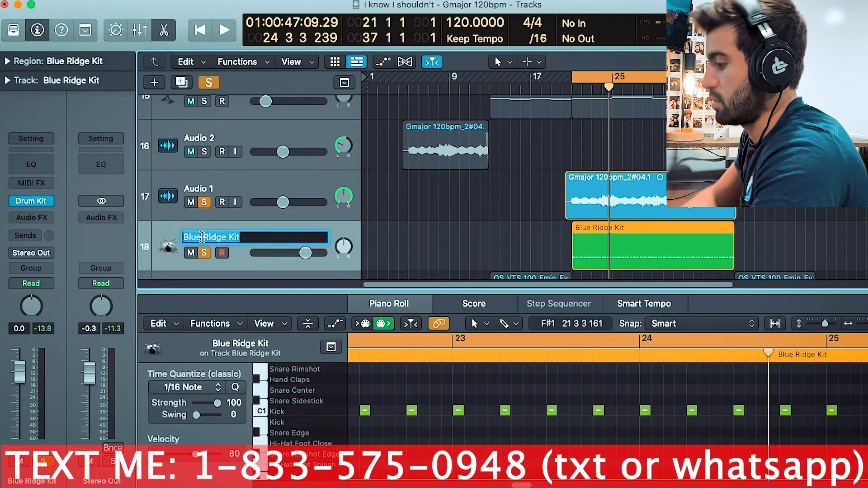
text(SIDEEE)
key(Return)
Set the side chain source of the Audio 1 track's Compressor to SIDEEE (Inst 2) and move the plug-in window off the track headers.
click(199, 194)
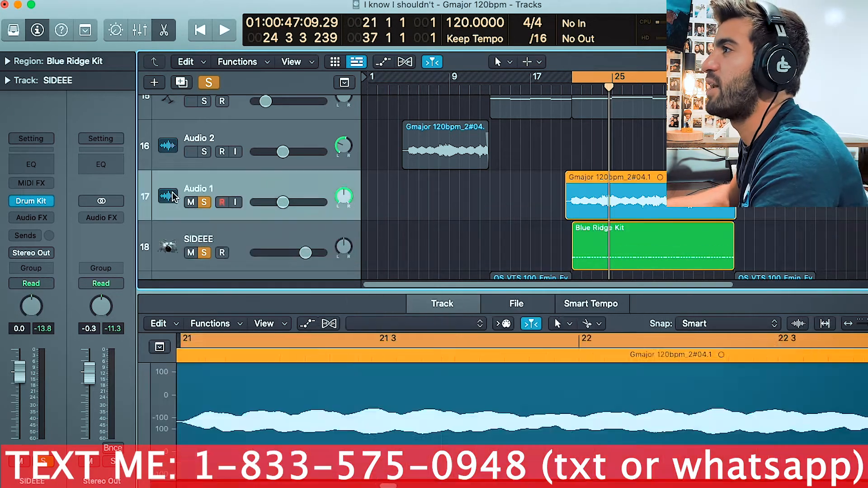
click(31, 213)
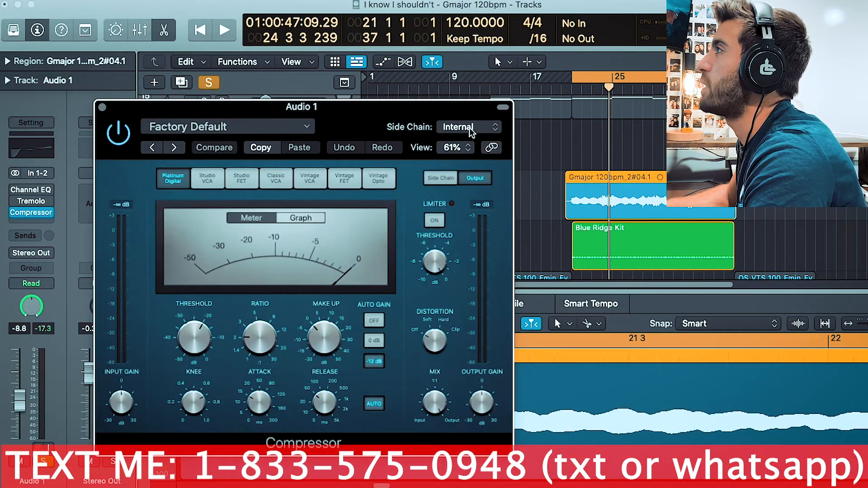
click(443, 128)
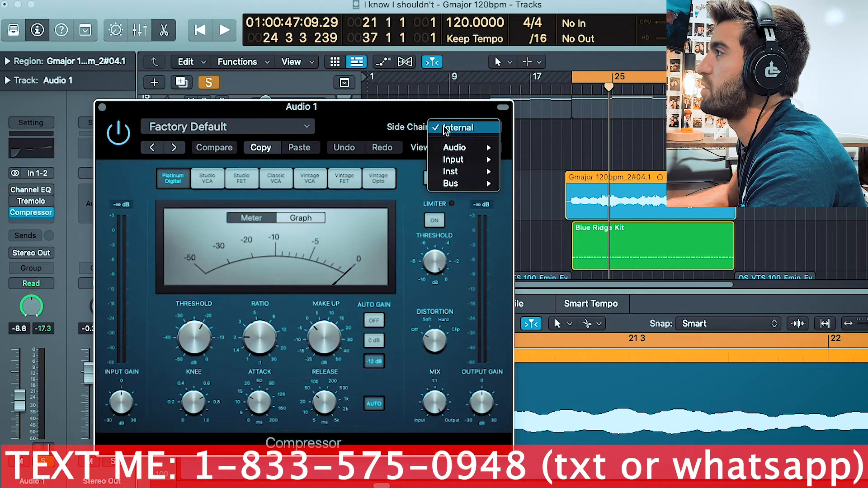
mouse_move(450, 171)
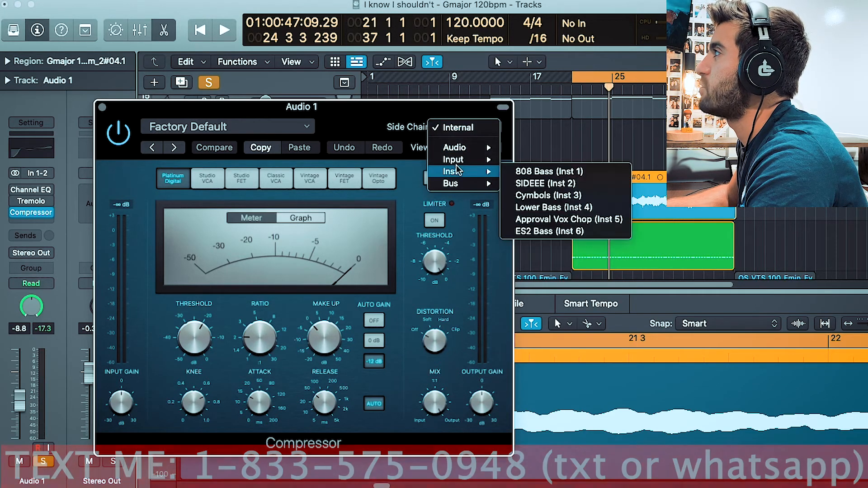
click(524, 184)
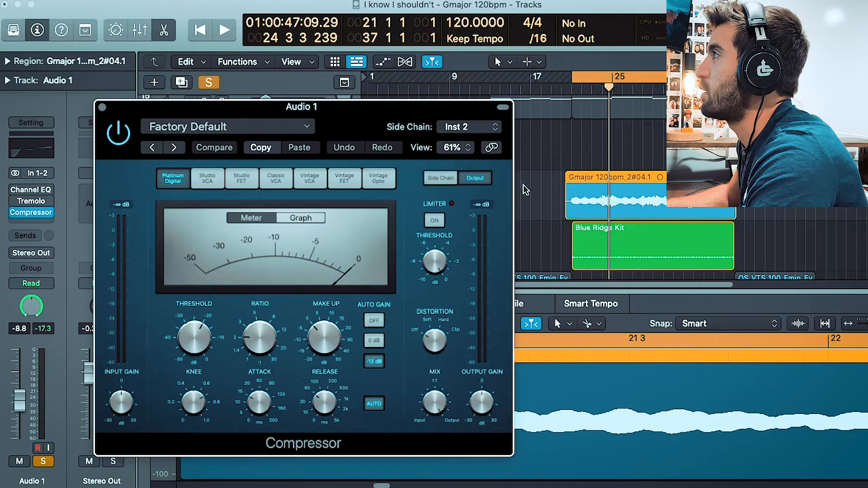
drag(355, 124, 608, 161)
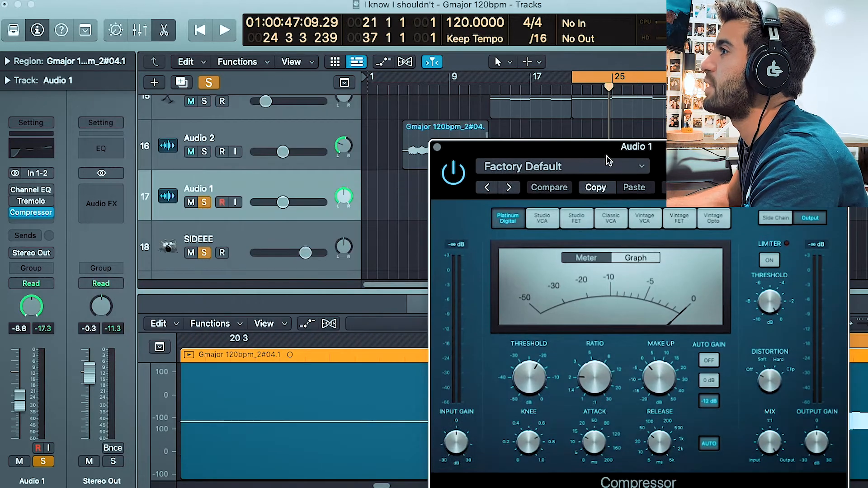
Turn off the Compressor's Auto Gain on Audio 1 and lower its compression threshold to about -40 dB during playback.
drag(524, 275, 296, 184)
click(482, 269)
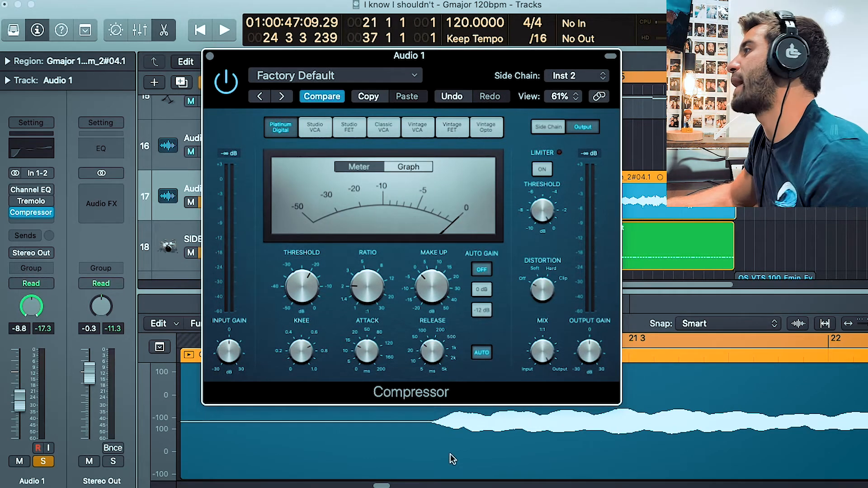
key(space)
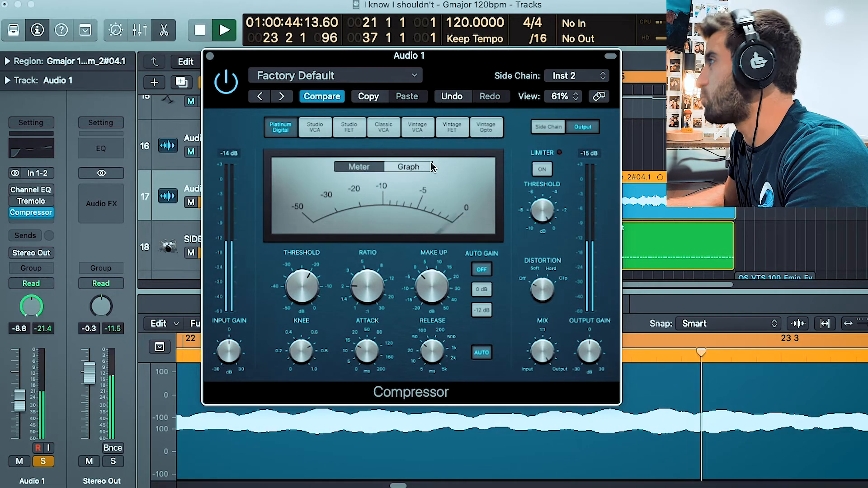
key(space)
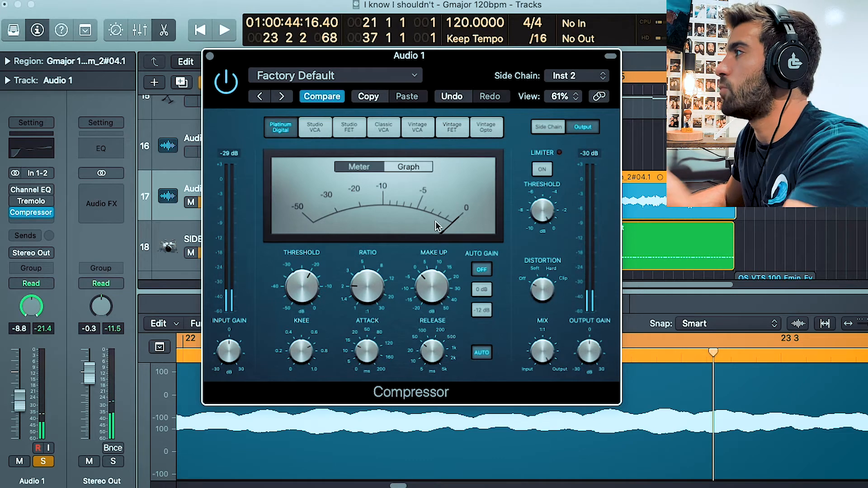
key(space)
drag(302, 285, 308, 322)
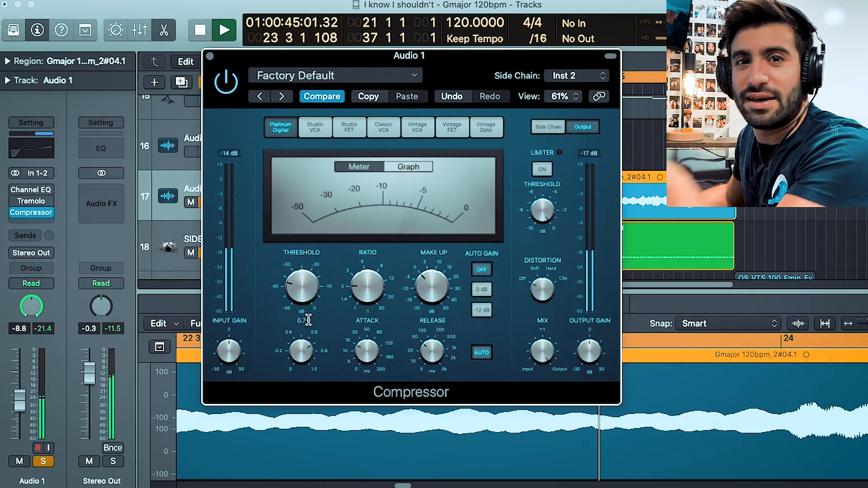
Compare the Audio 1 sound with the Compressor bypassed and active during playback.
click(226, 83)
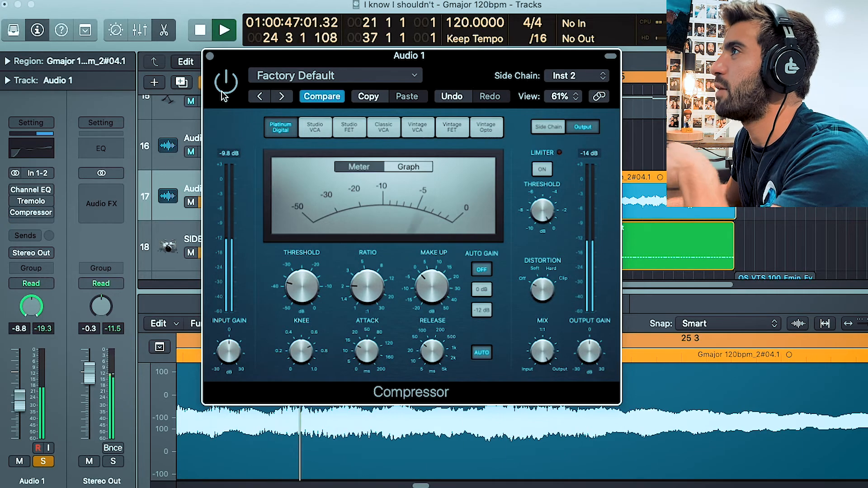
click(225, 82)
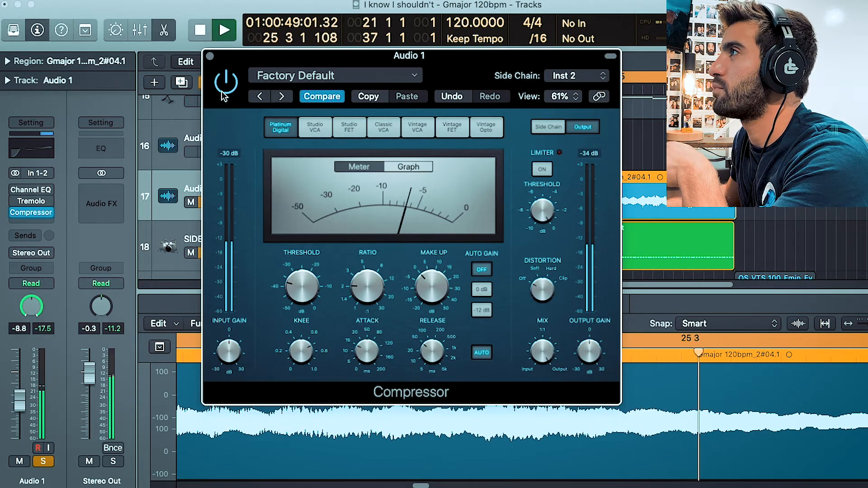
key(space)
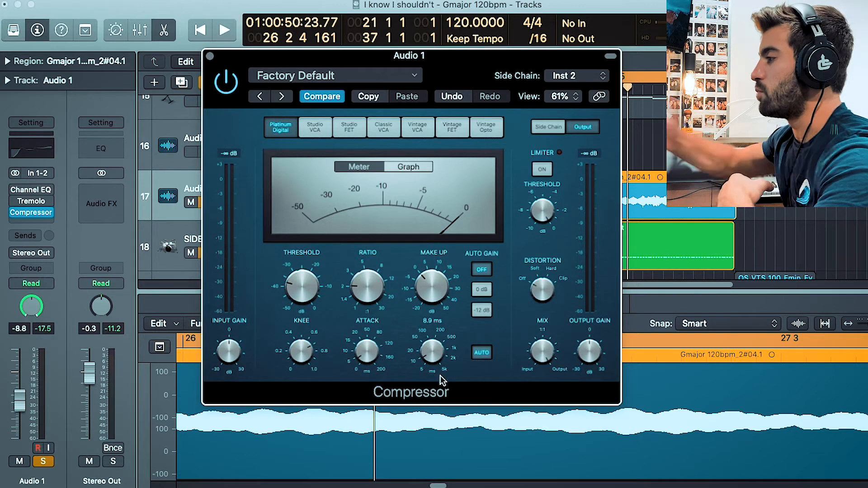
click(235, 90)
key(space)
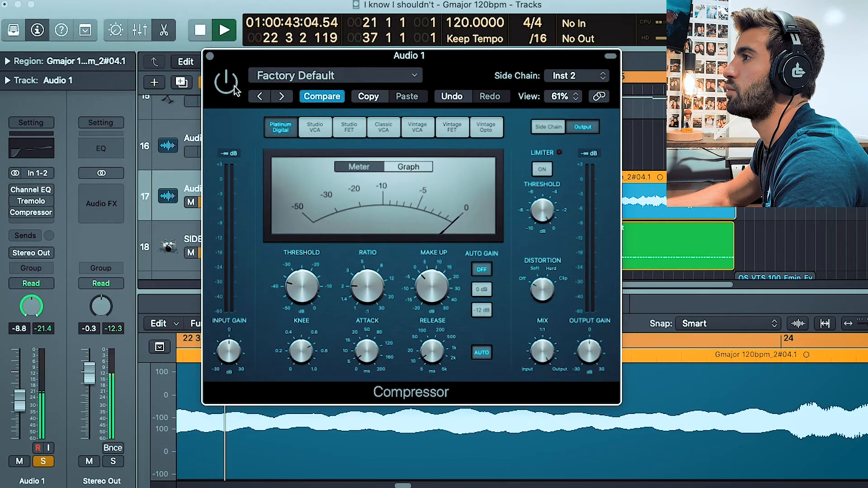
click(235, 91)
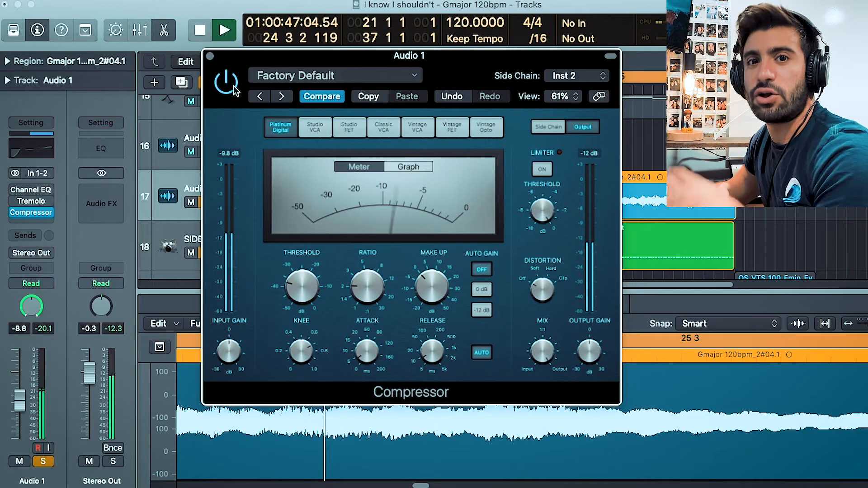
key(space)
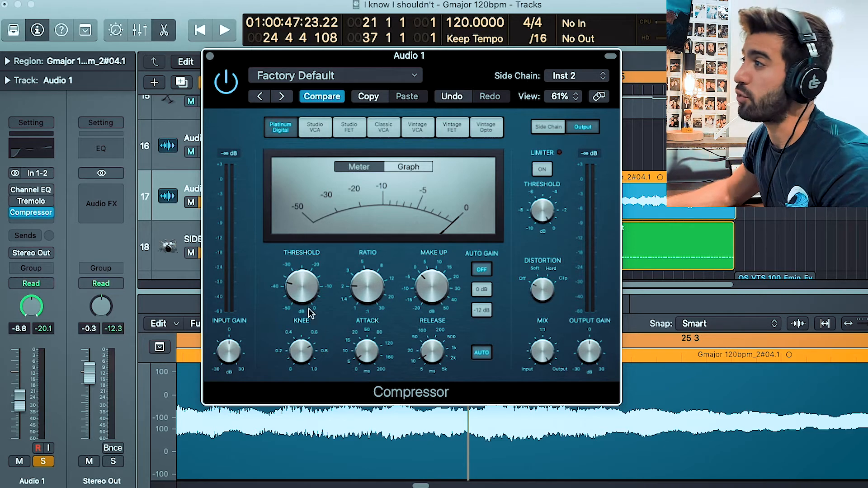
Try a Compressor threshold of -50 dB during playback, raise it again, and close the plug-in window.
key(space)
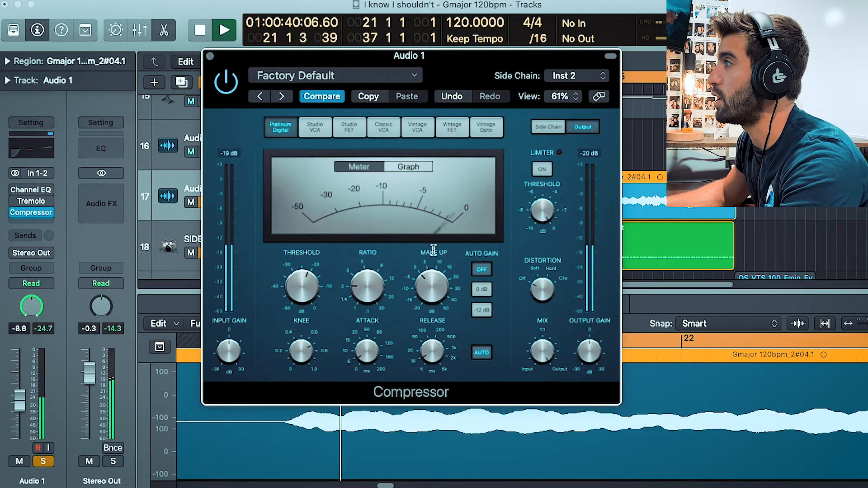
drag(299, 269, 347, 426)
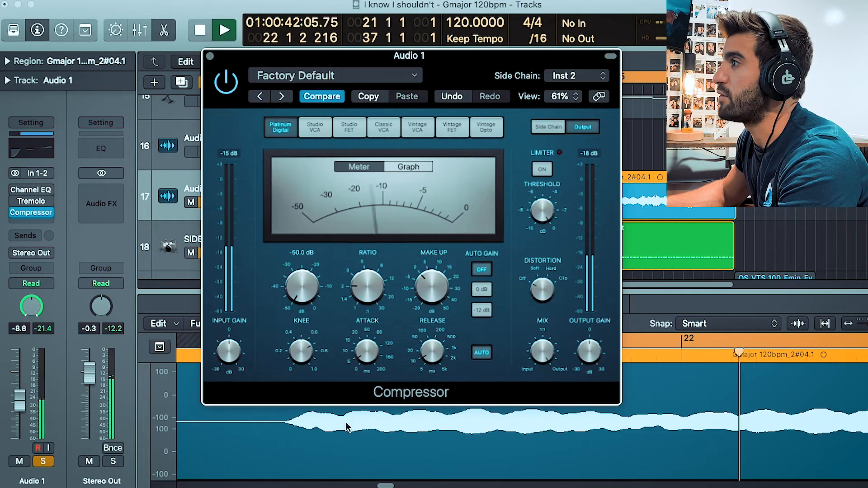
drag(306, 294, 274, 221)
key(space)
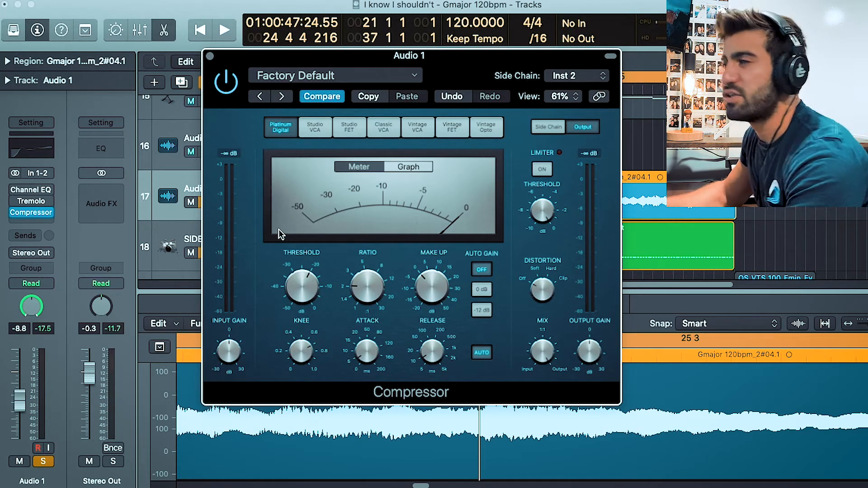
click(210, 56)
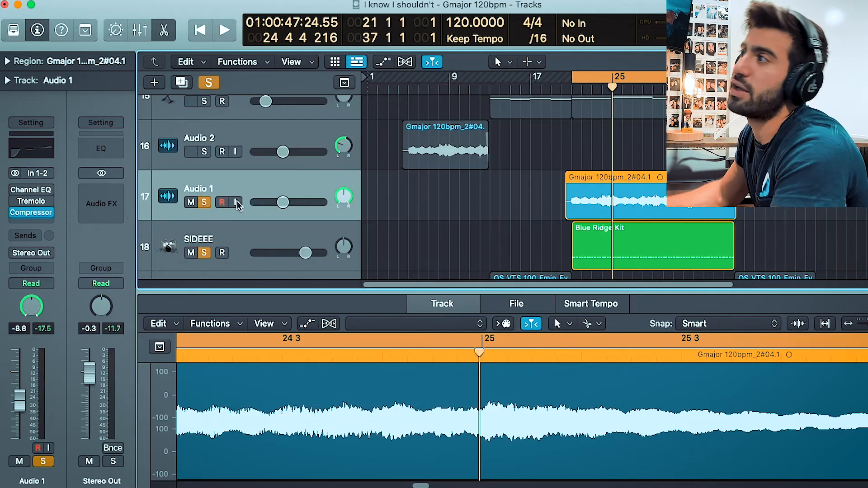
click(392, 201)
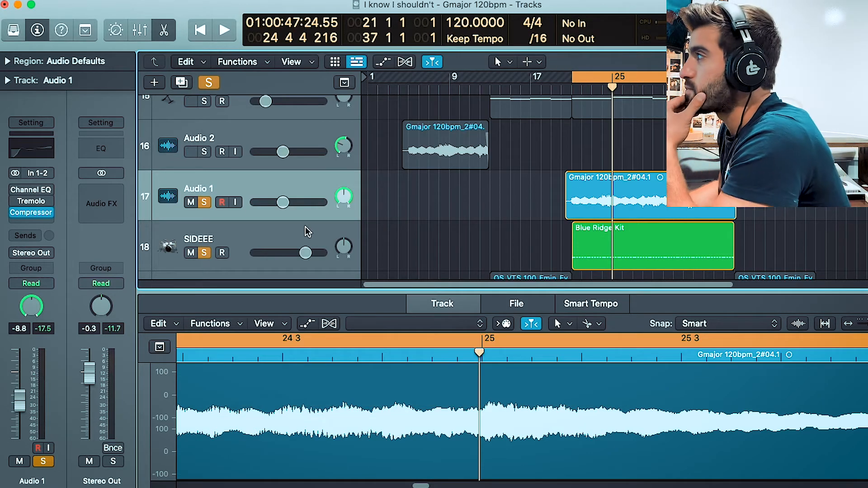
Add a send to Bus 20 on the SIDEEE track.
click(285, 235)
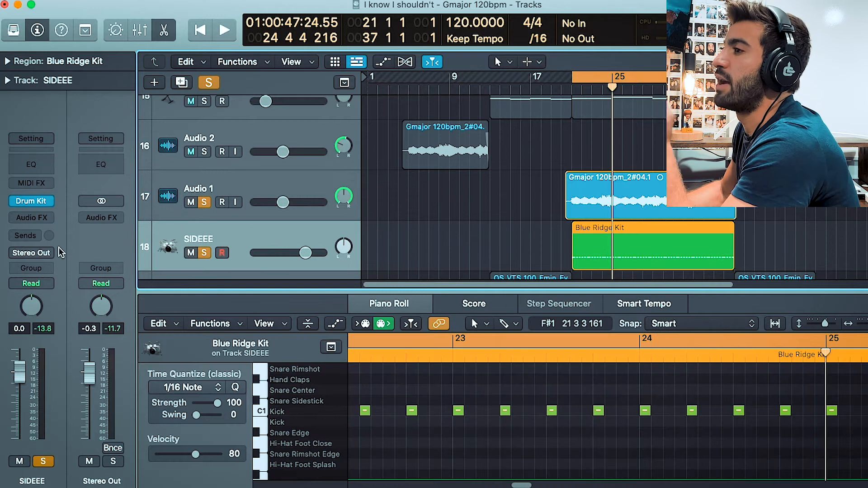
click(38, 236)
mouse_move(28, 252)
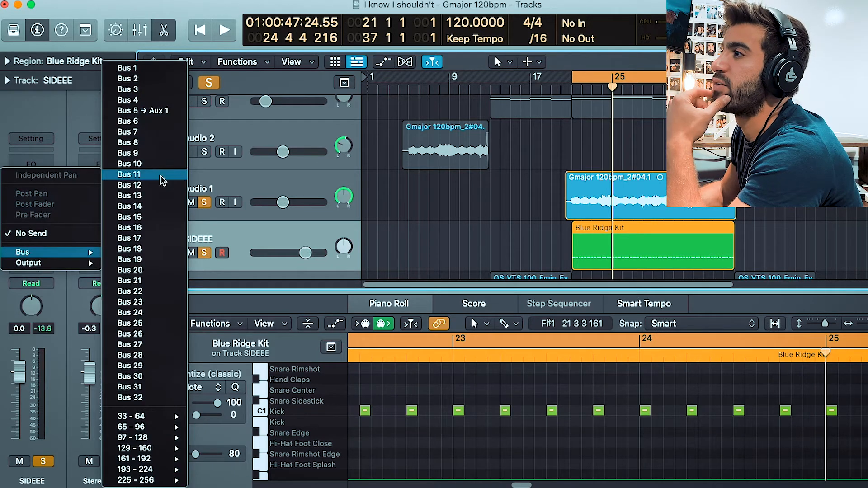
click(160, 270)
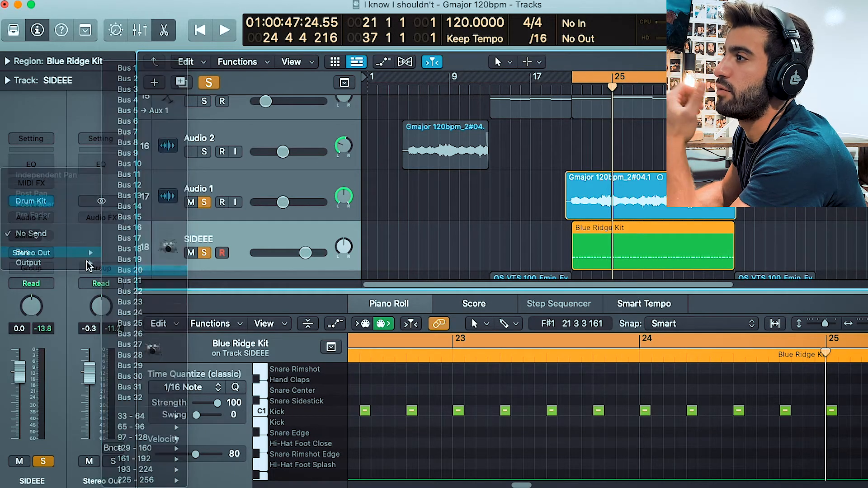
Set the output of the SIDEEE track to No Output.
click(47, 253)
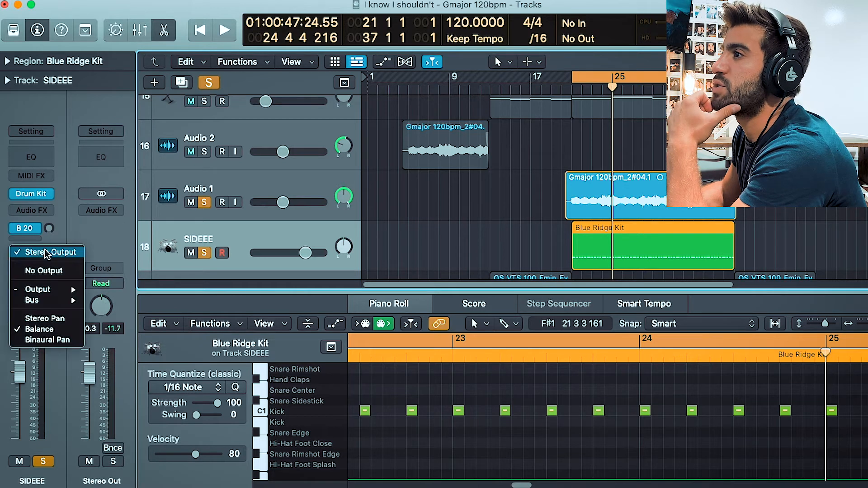
click(49, 271)
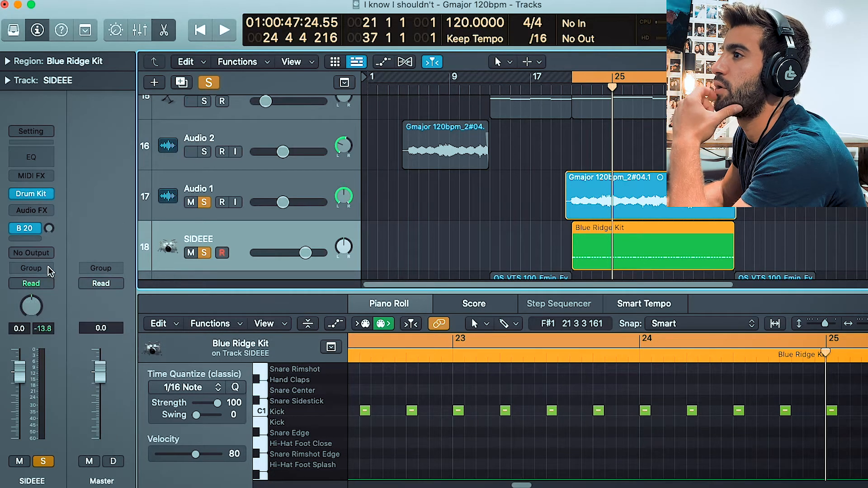
click(44, 255)
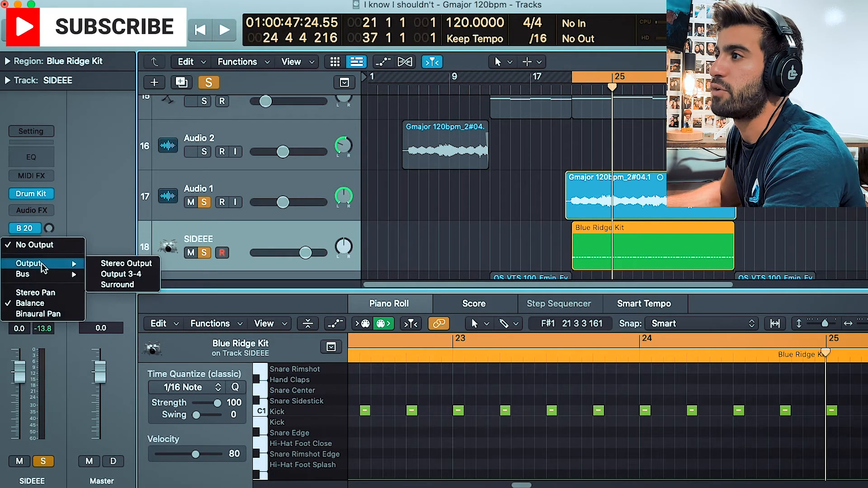
click(61, 221)
Lower the threshold of Audio 1's Compressor to -50 dB during playback and close the plug-in window.
key(space)
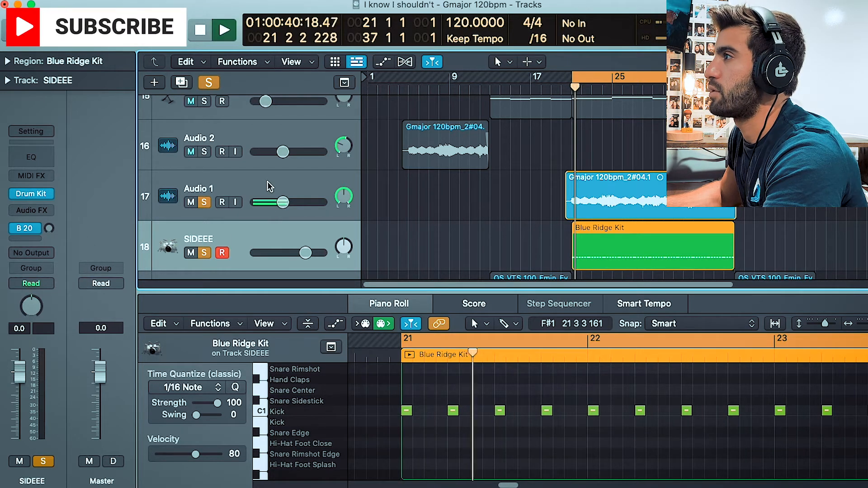
click(185, 209)
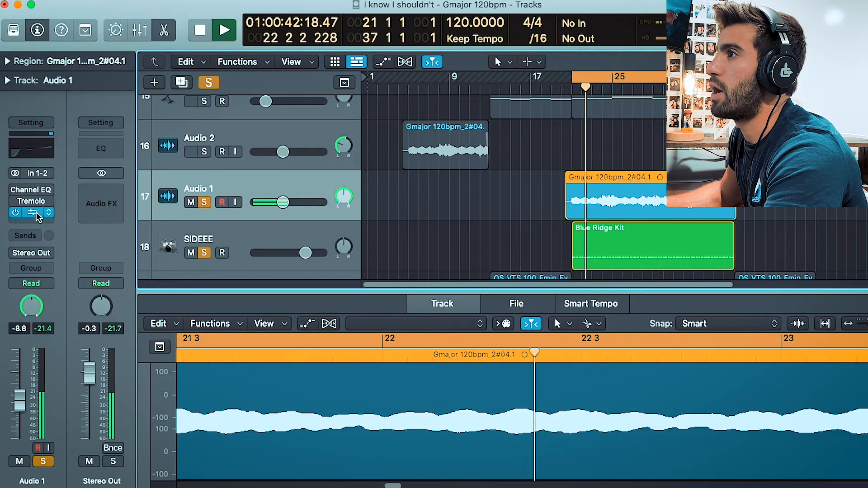
click(31, 212)
drag(299, 279, 309, 306)
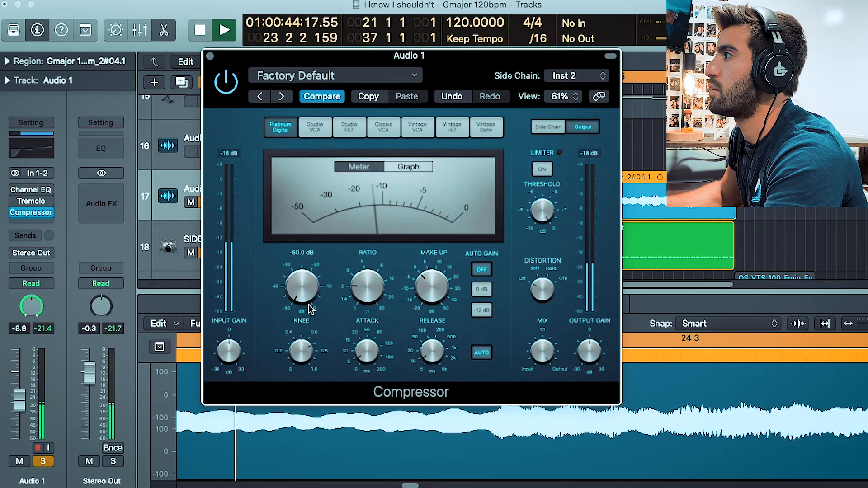
key(space)
click(210, 56)
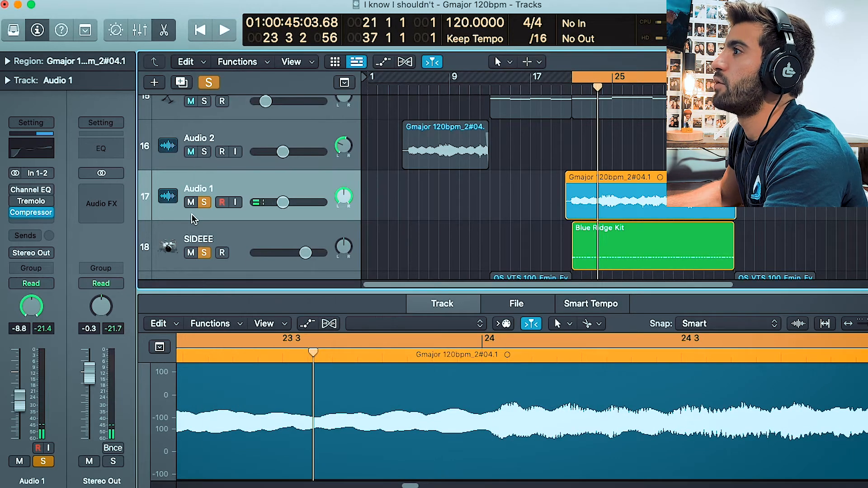
Try a Bus 20 send level of about -14.7 dB on the SIDEEE track during playback.
click(199, 239)
key(space)
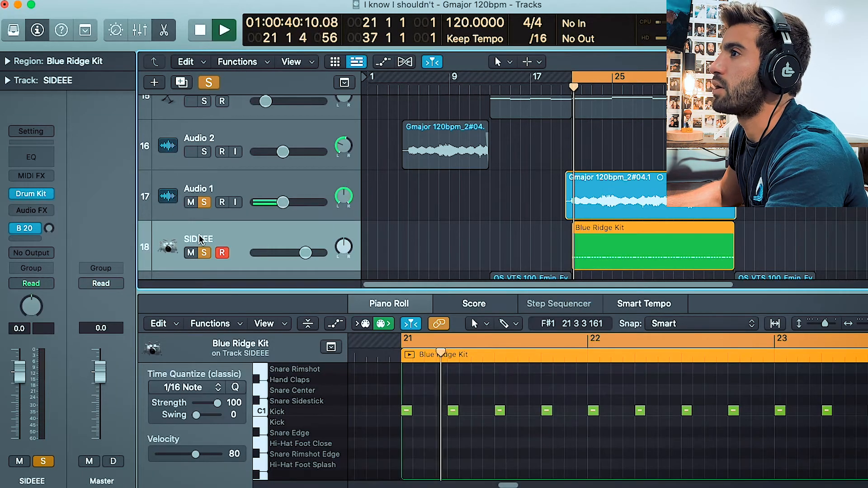
drag(49, 228, 30, 182)
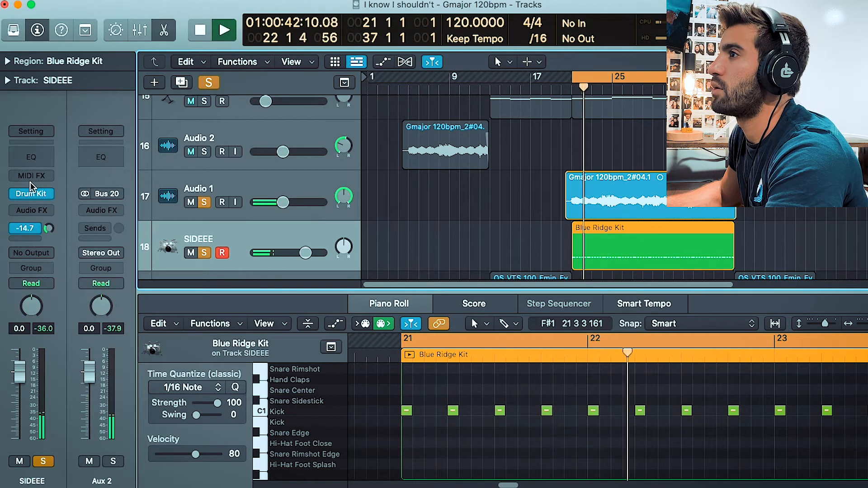
key(space)
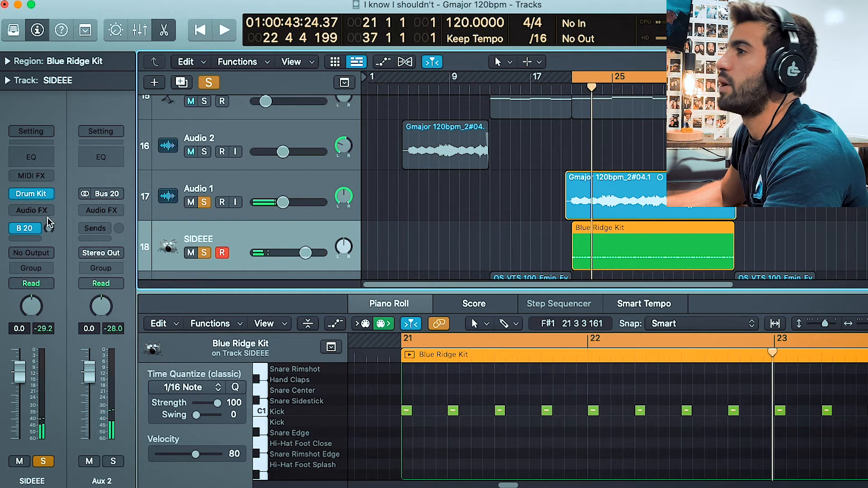
Remove the Bus 20 send from the SIDEEE track.
click(199, 190)
click(185, 233)
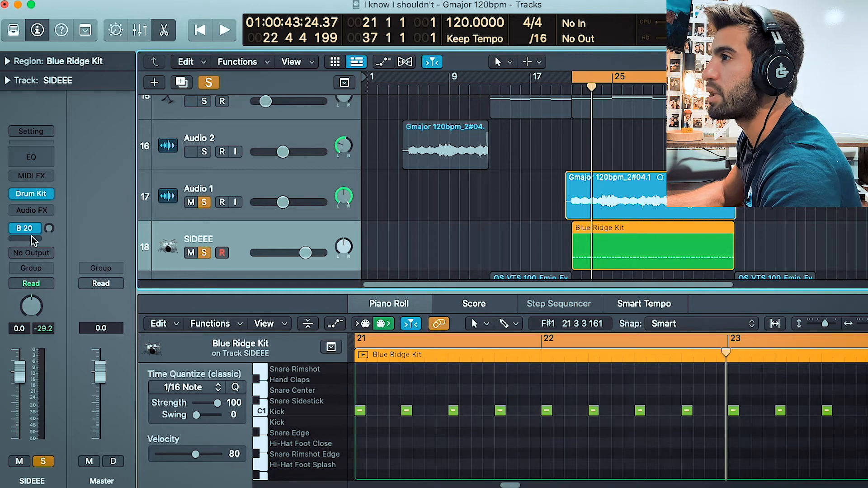
click(31, 232)
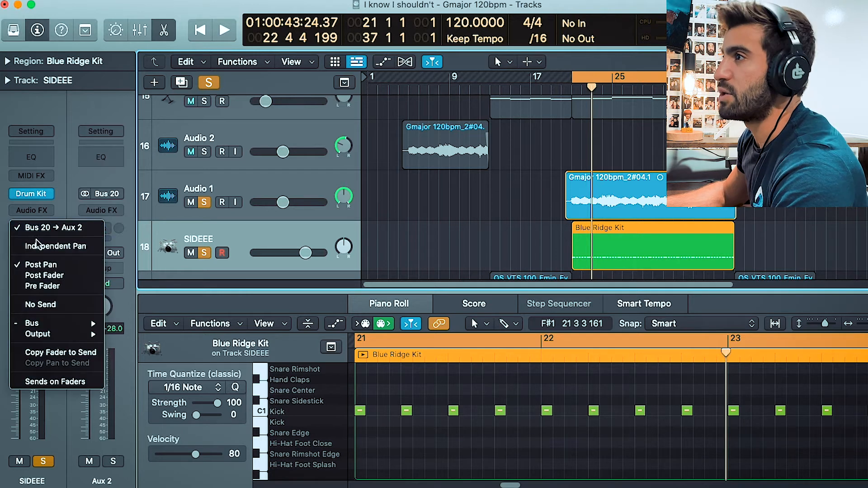
click(60, 305)
Play back the cycle range and check the output routing options of the SIDEEE track.
key(space)
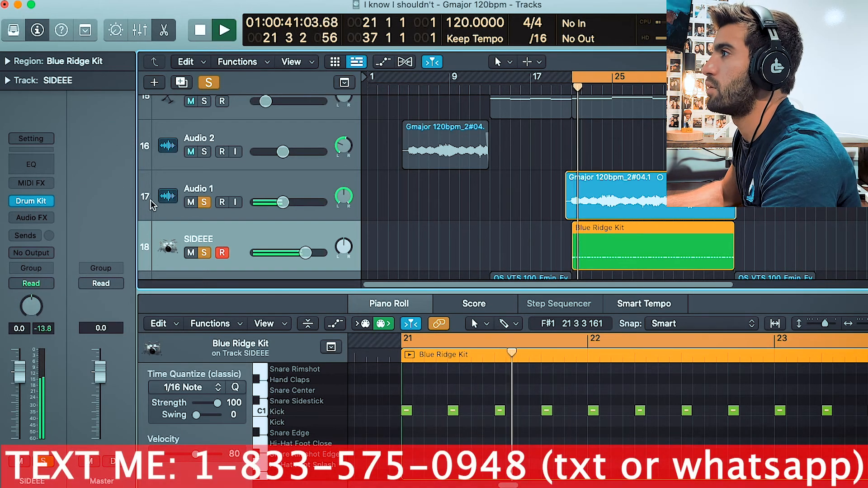
key(space)
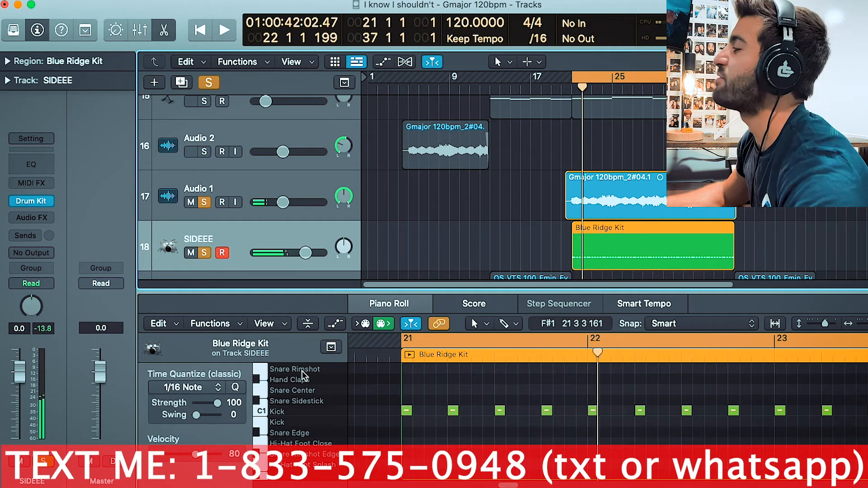
click(38, 249)
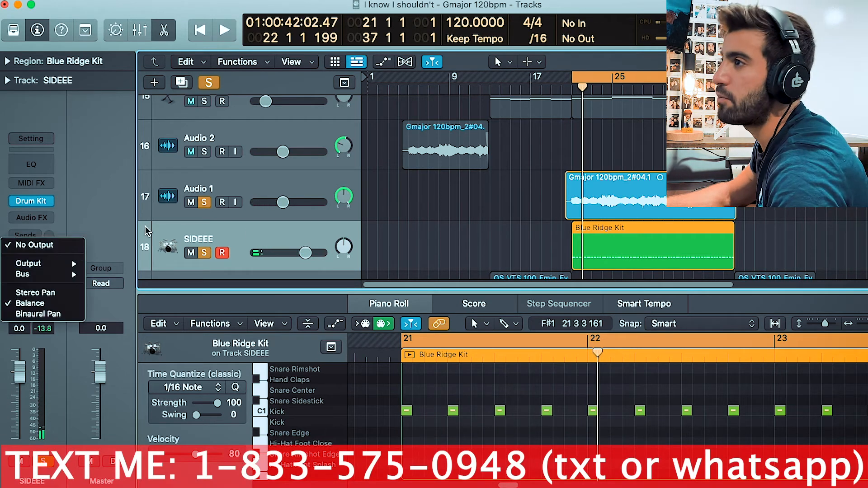
click(32, 247)
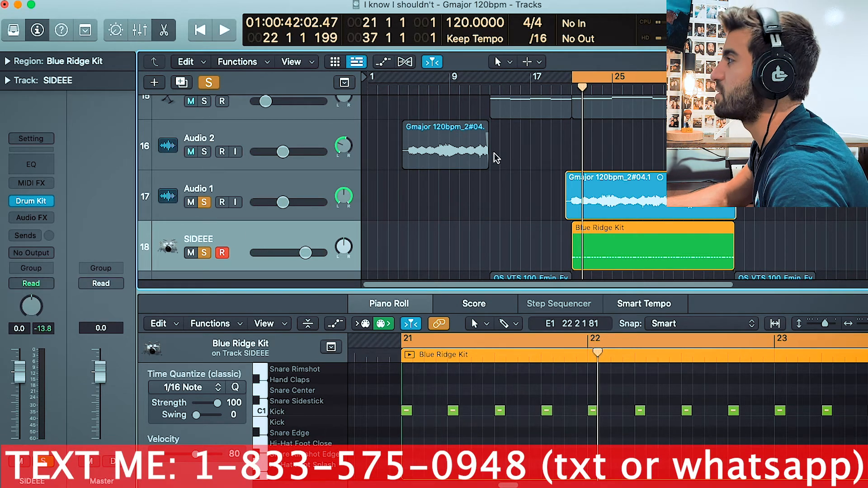
Check that SIDEEE (Inst 2) is the side chain source of Audio 1's Compressor and close the plug-in window.
click(333, 181)
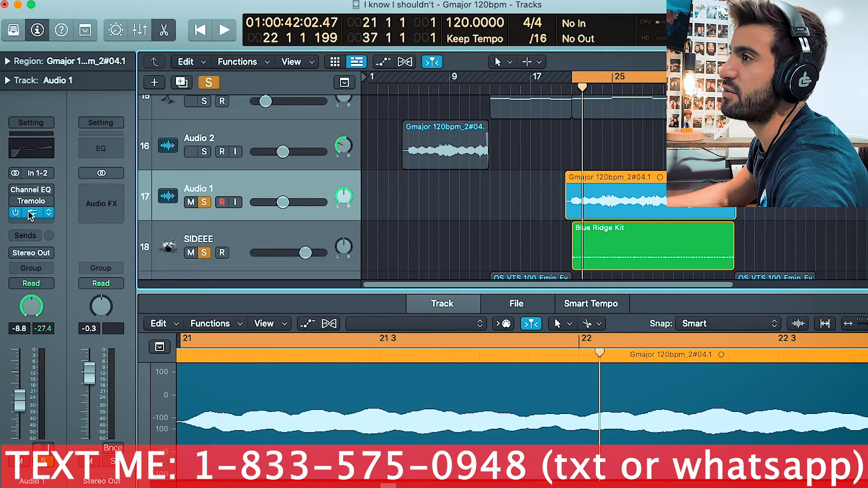
click(31, 212)
click(601, 75)
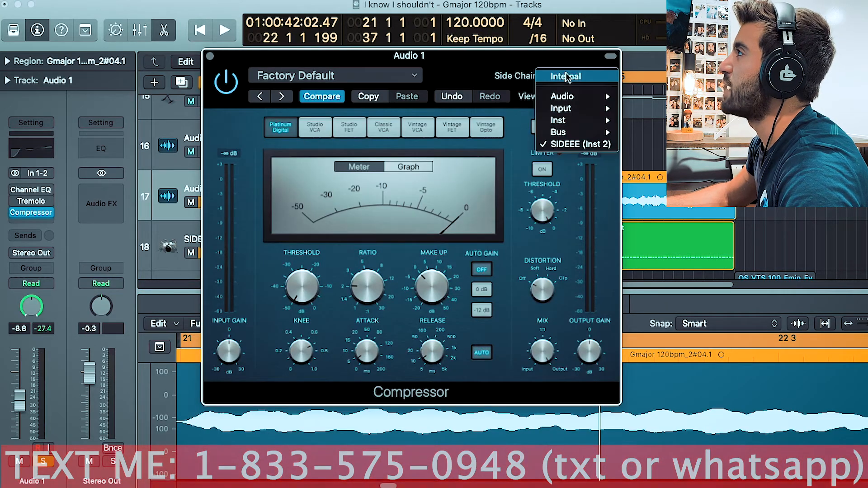
click(565, 143)
click(210, 56)
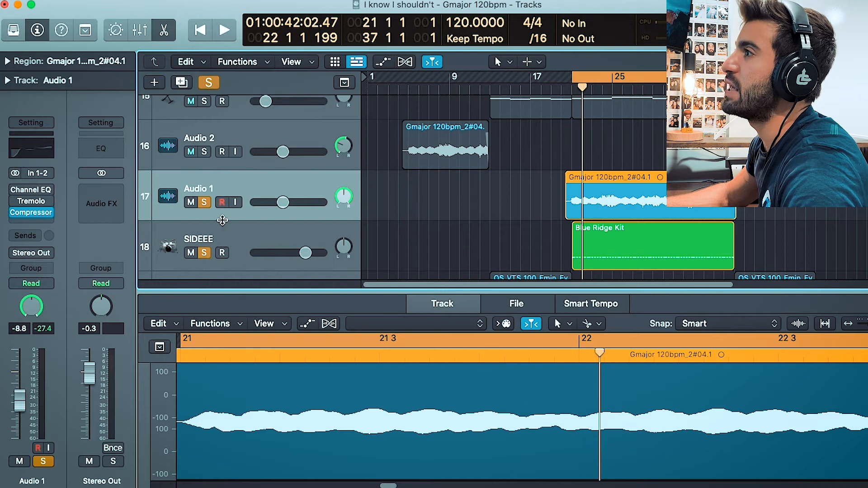
Route the SIDEEE track to Stereo Output for demonstration and set its output back to No Output.
click(221, 225)
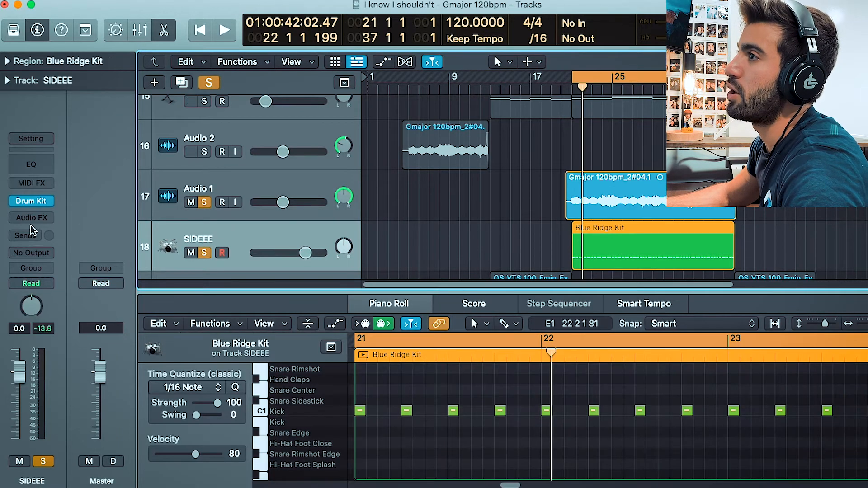
click(35, 256)
mouse_move(64, 263)
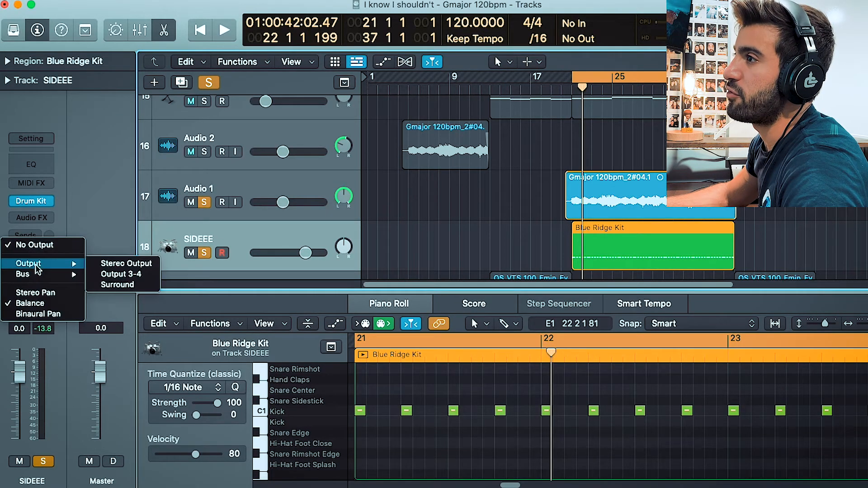
click(107, 264)
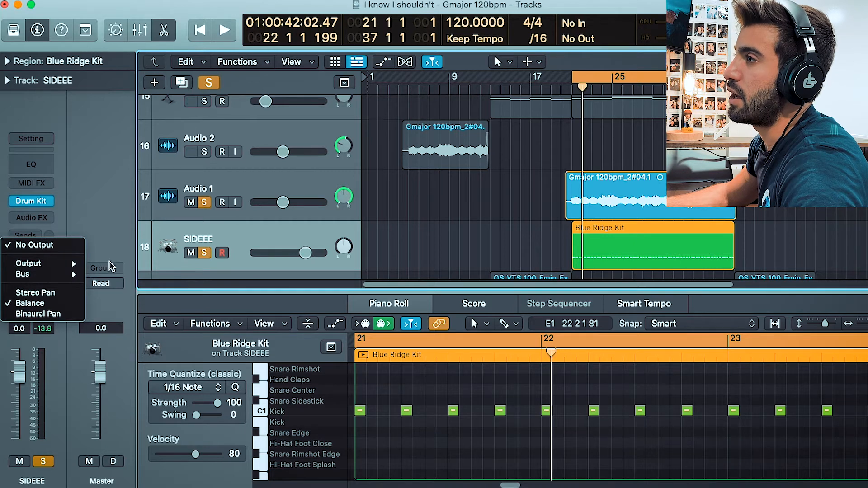
mouse_move(86, 265)
click(122, 262)
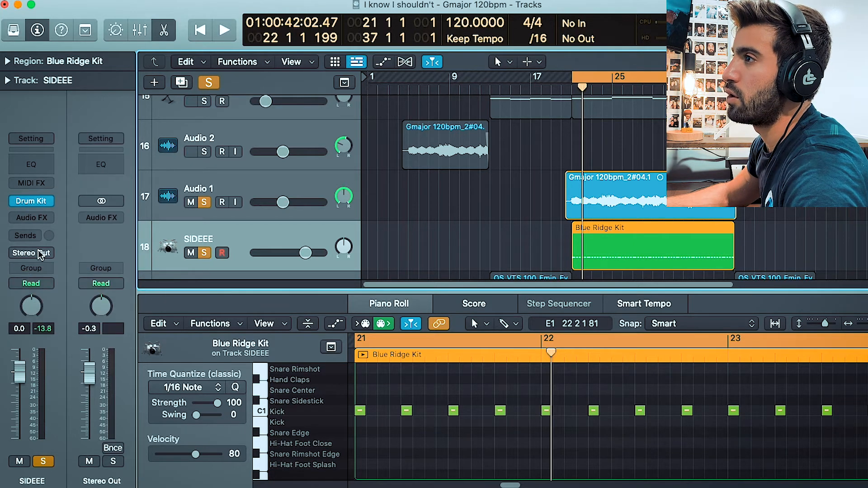
click(44, 258)
click(44, 271)
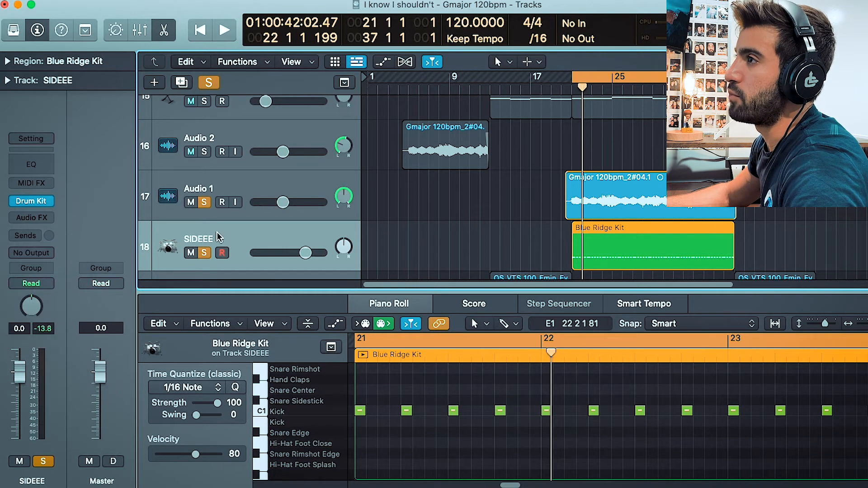
Raise the threshold of Audio 1's Compressor and set its release to 5.0 ms during playback.
key(space)
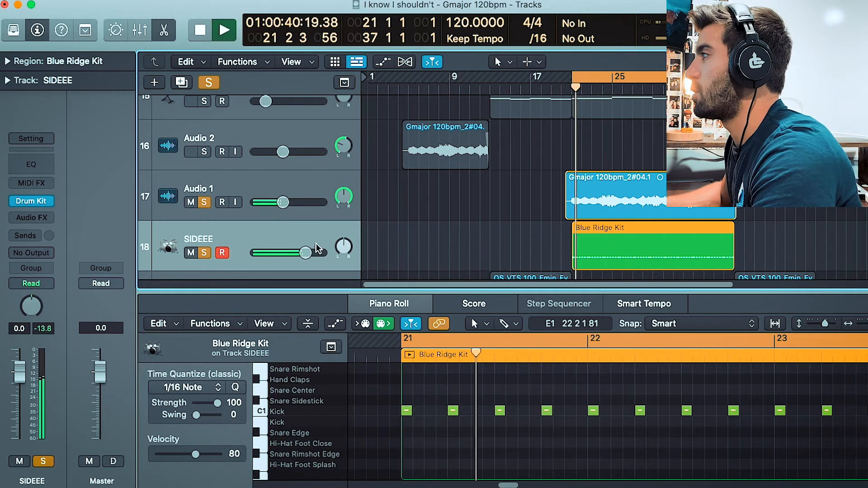
click(259, 180)
click(31, 212)
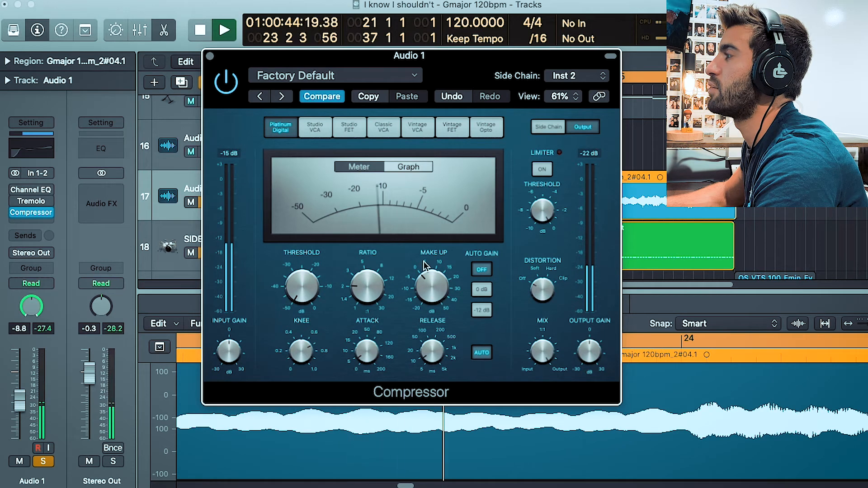
mouse_move(311, 291)
drag(309, 287, 289, 241)
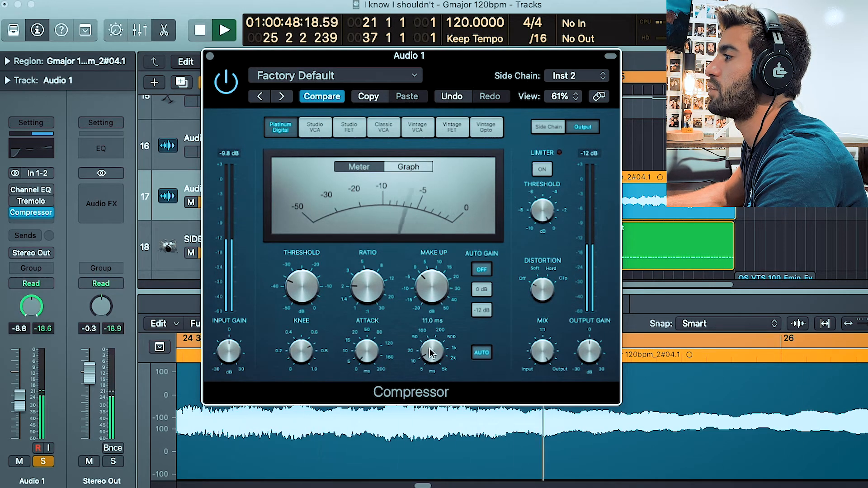
drag(421, 357, 420, 319)
drag(431, 351, 437, 407)
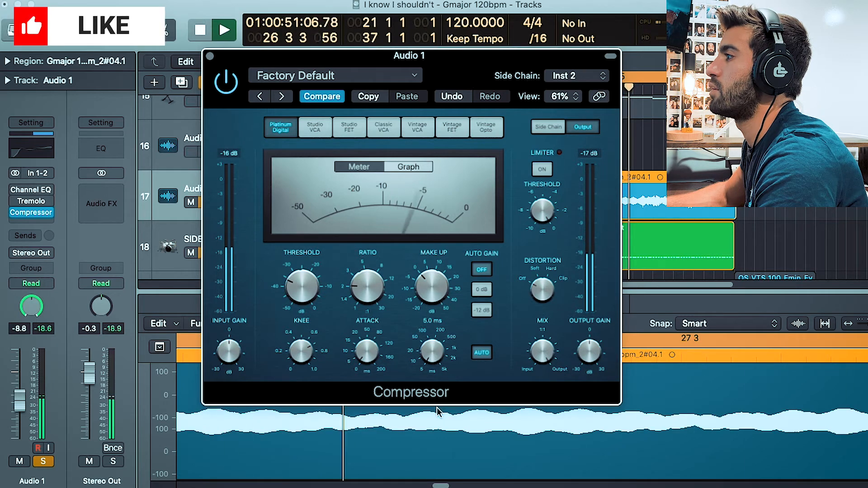
Compare Audio 1's sound with the Compressor bypassed and active, stop playback and close the plug-in window.
click(226, 82)
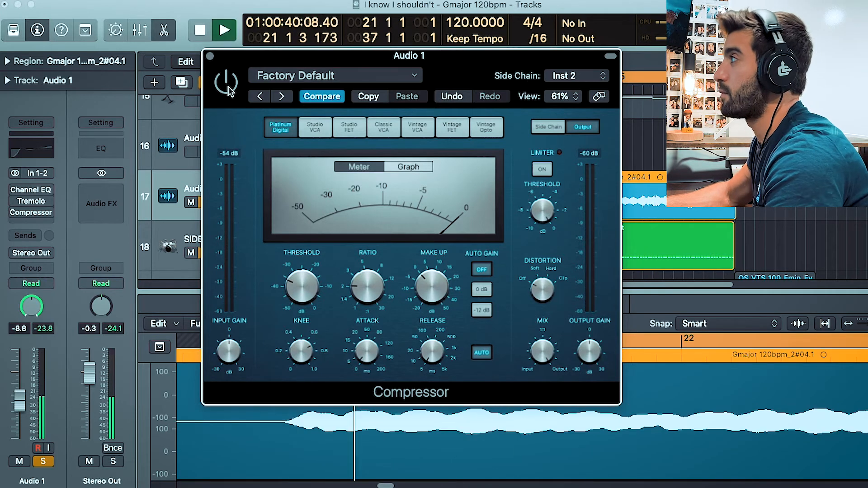
click(226, 82)
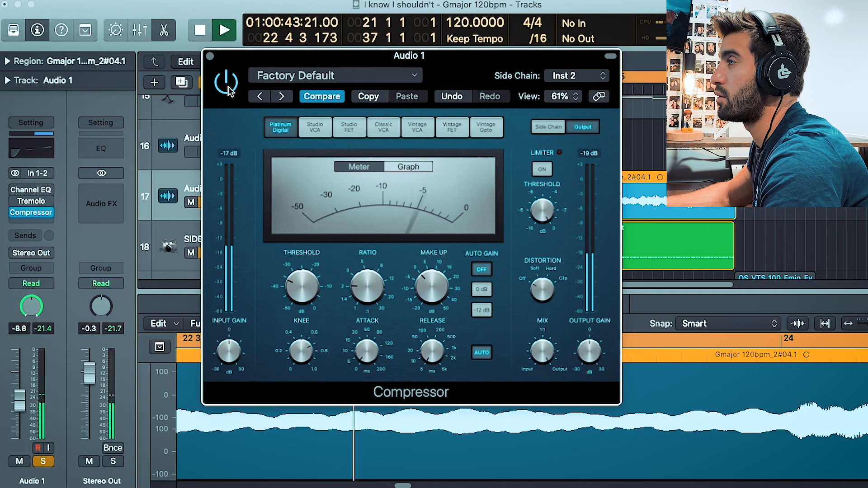
key(space)
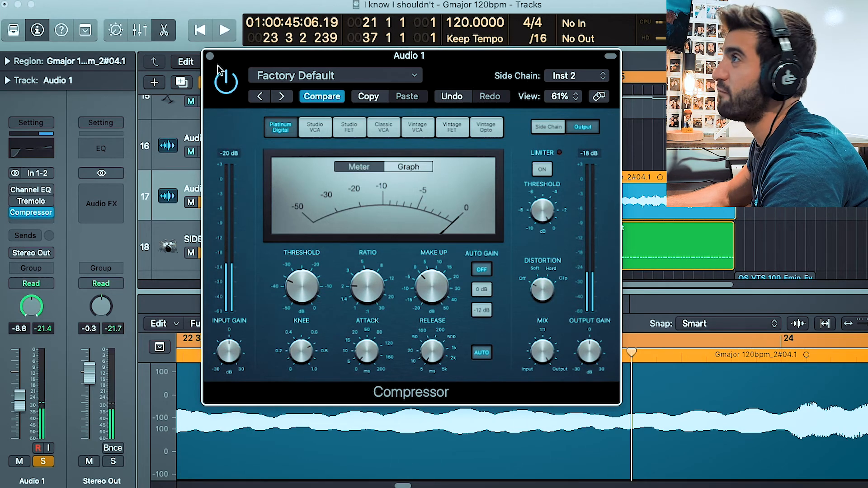
click(209, 56)
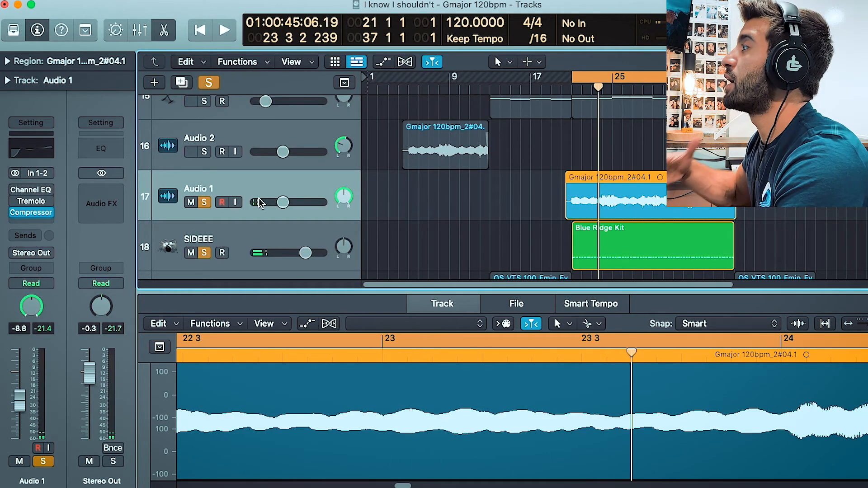